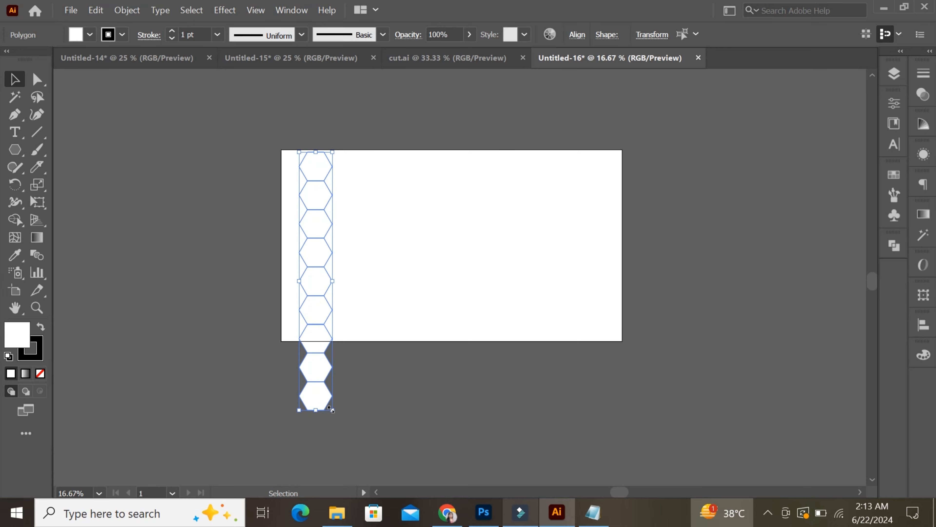
- Scale the column of nine hexagons down to about half size and place it inside the artboard near its left edge
{"action": "mouse_move", "coordinate": [331, 410]}
{"action": "left_mouse_down"}
{"action": "mouse_move", "coordinate": [320, 402]}
{"action": "mouse_move", "coordinate": [324, 411]}
{"action": "left_mouse_up"}
{"action": "left_click_drag", "start_coordinate": [316, 327], "coordinate": [316, 300]}
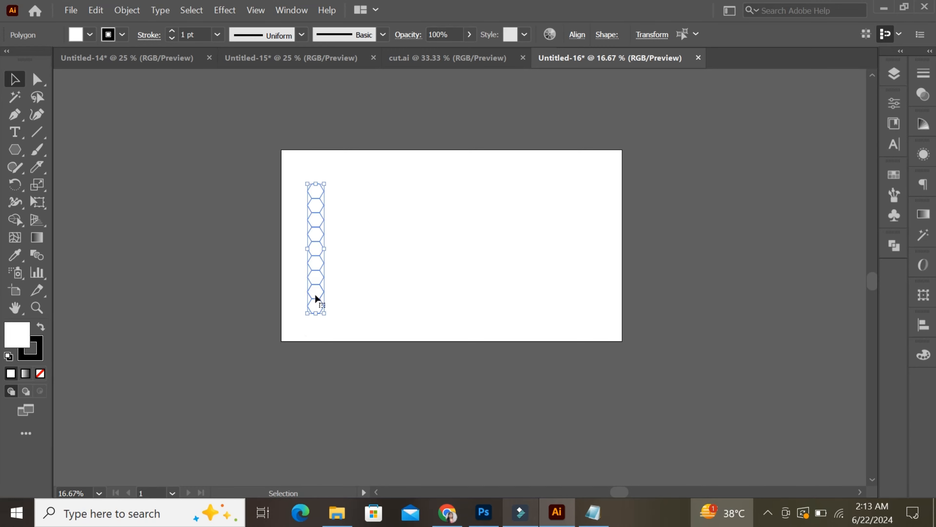
{"action": "key", "text": "ctrl+plus"}
{"action": "key", "text": "ctrl+plus"}
{"action": "key", "text": "ctrl+plus"}
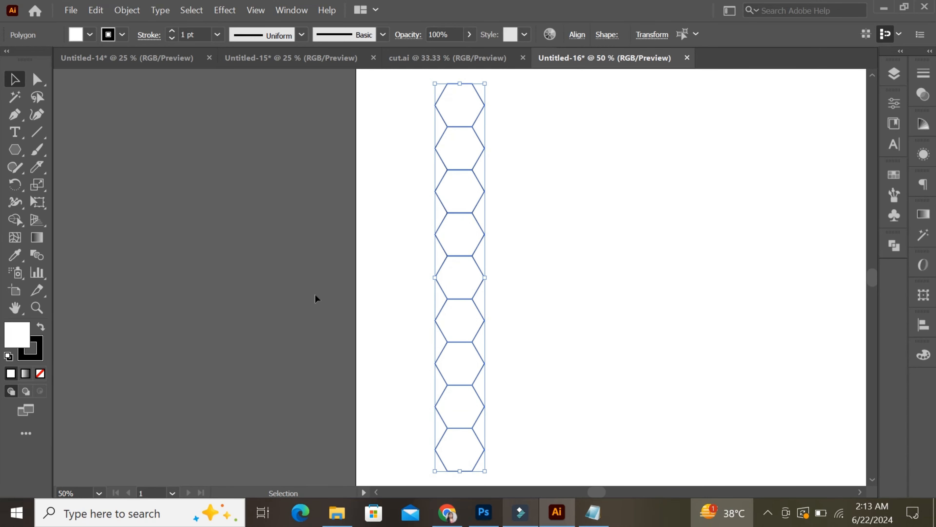
- Duplicate the lowest hexagon directly below itself so the copy shares its bottom edge and extends the column
{"action": "scroll", "coordinate": [316, 295], "scroll_direction": "right", "scroll_amount": 3}
{"action": "left_click", "coordinate": [444, 150]}
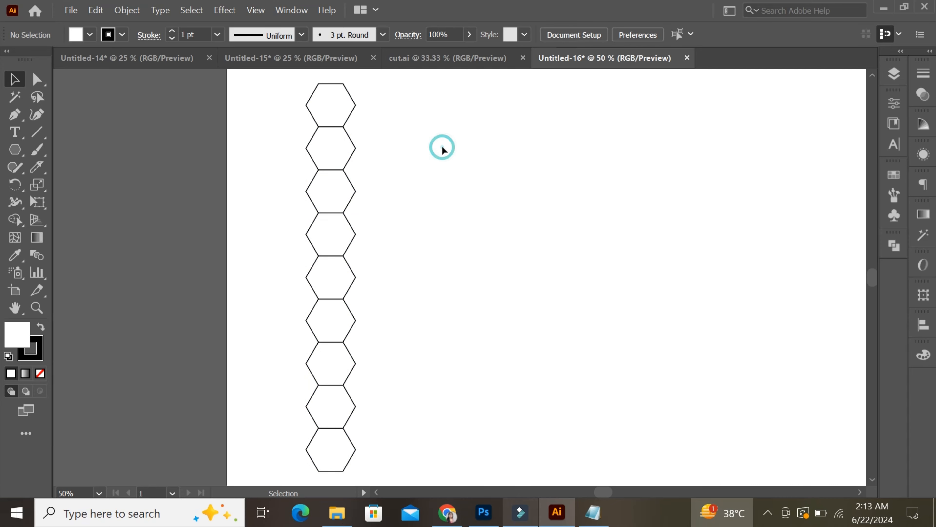
{"action": "left_click", "coordinate": [343, 126]}
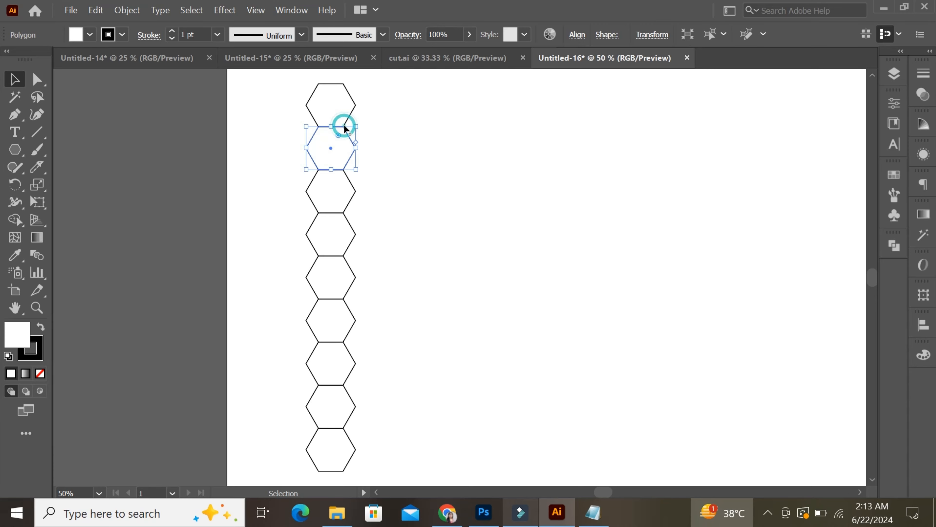
{"action": "left_click", "coordinate": [418, 310]}
{"action": "scroll", "coordinate": [418, 310], "scroll_direction": "down", "scroll_amount": 1}
{"action": "scroll", "coordinate": [418, 312], "scroll_direction": "down", "scroll_amount": 4}
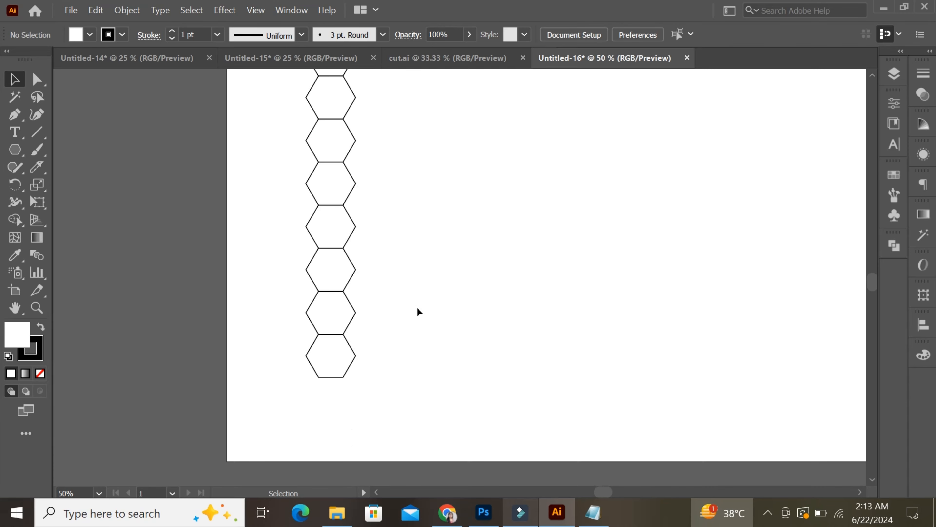
{"action": "left_click", "coordinate": [337, 375]}
{"action": "left_click_drag", "start_coordinate": [337, 374], "coordinate": [339, 419]}
{"action": "key", "text": "ctrl+z"}
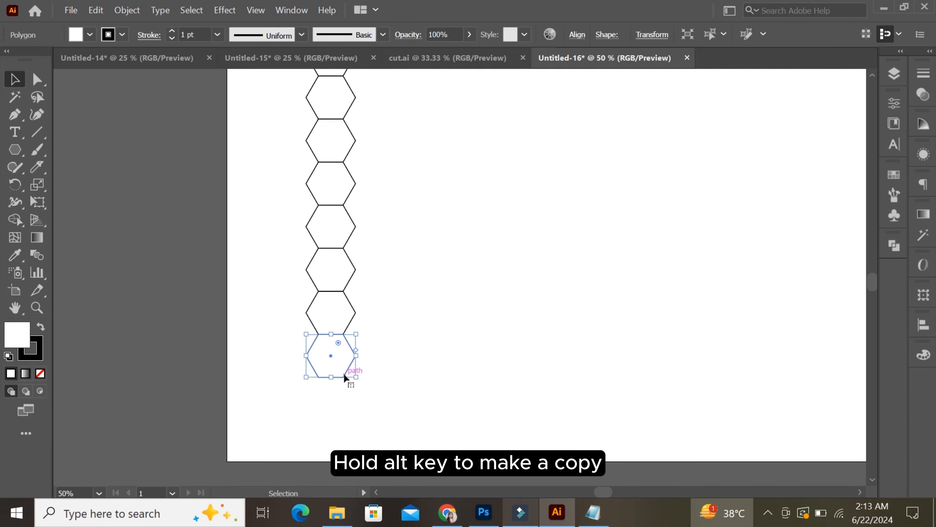
{"action": "left_click_drag", "start_coordinate": [344, 377], "coordinate": [344, 419]}
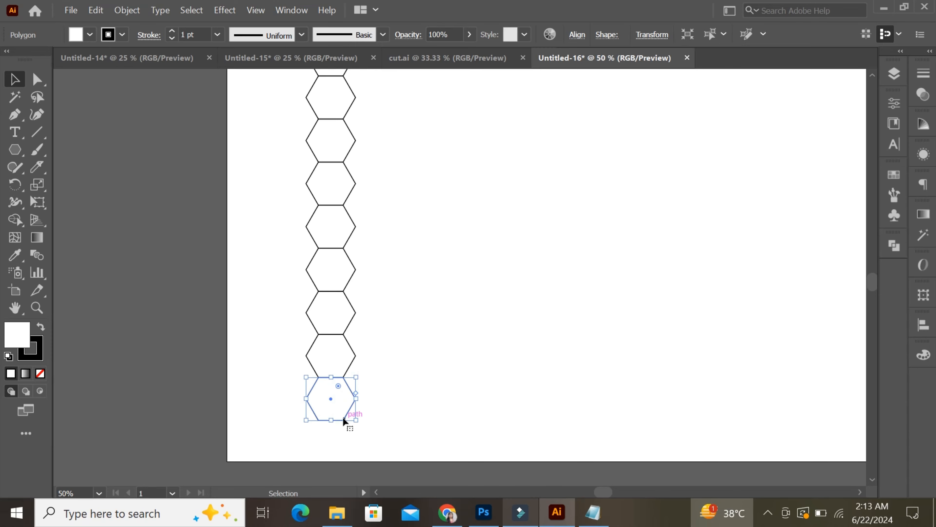
{"action": "left_click", "coordinate": [409, 410]}
- Give the third hexagon from the top of the column a black fill and no stroke
{"action": "scroll", "coordinate": [412, 413], "scroll_direction": "right", "scroll_amount": 3}
{"action": "scroll", "coordinate": [409, 405], "scroll_direction": "up", "scroll_amount": 2}
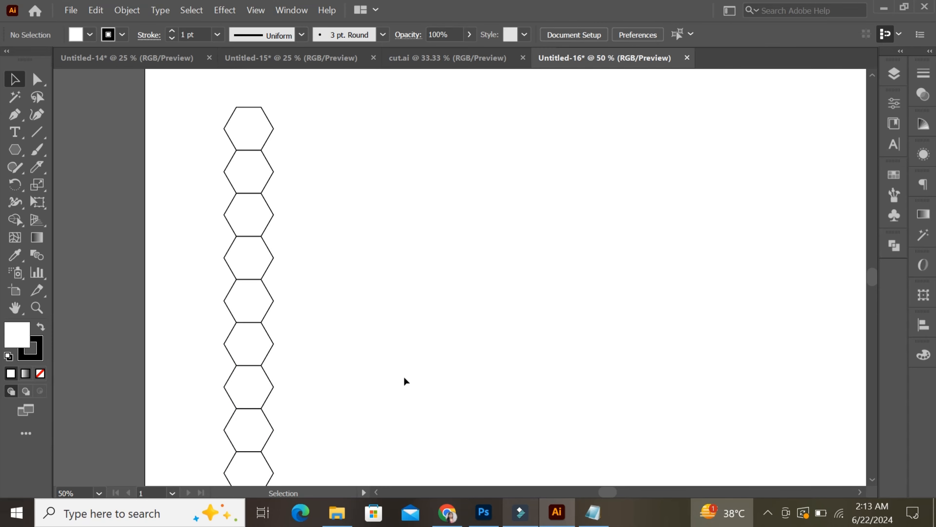
{"action": "scroll", "coordinate": [366, 338], "scroll_direction": "down", "scroll_amount": 1}
{"action": "scroll", "coordinate": [366, 339], "scroll_direction": "right", "scroll_amount": 2}
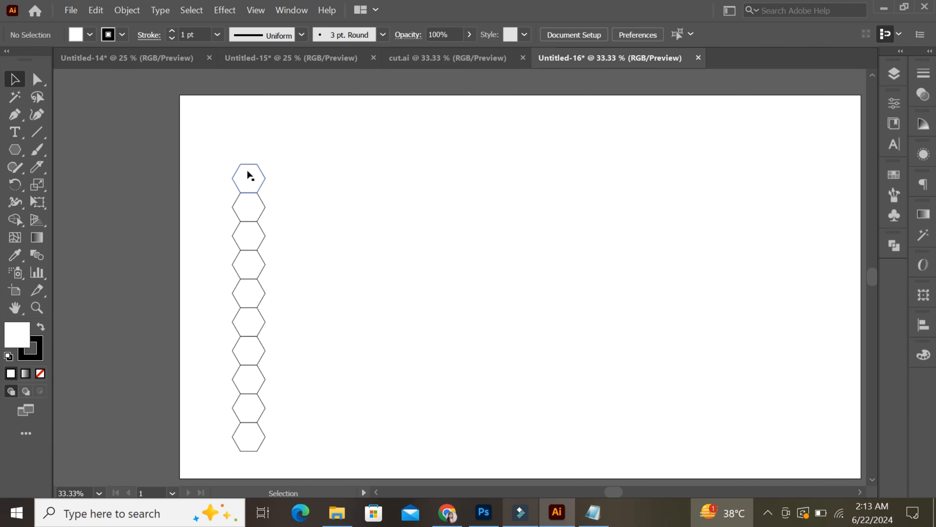
{"action": "left_click", "coordinate": [248, 185]}
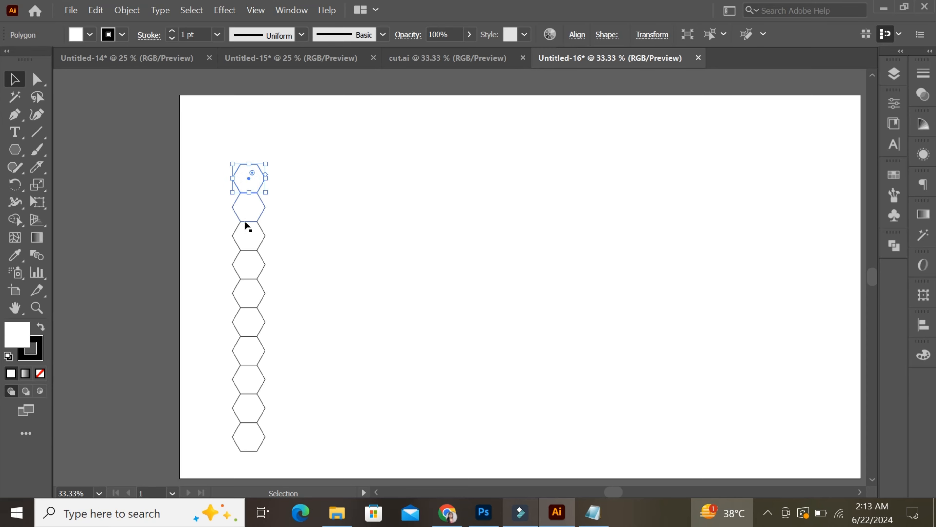
{"action": "left_click", "coordinate": [248, 242]}
{"action": "left_click", "coordinate": [41, 326]}
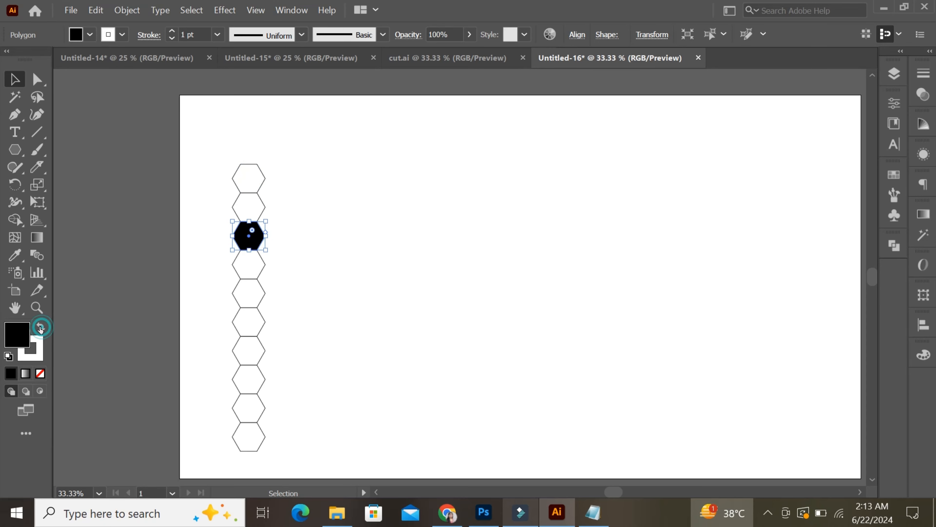
{"action": "left_click", "coordinate": [31, 348]}
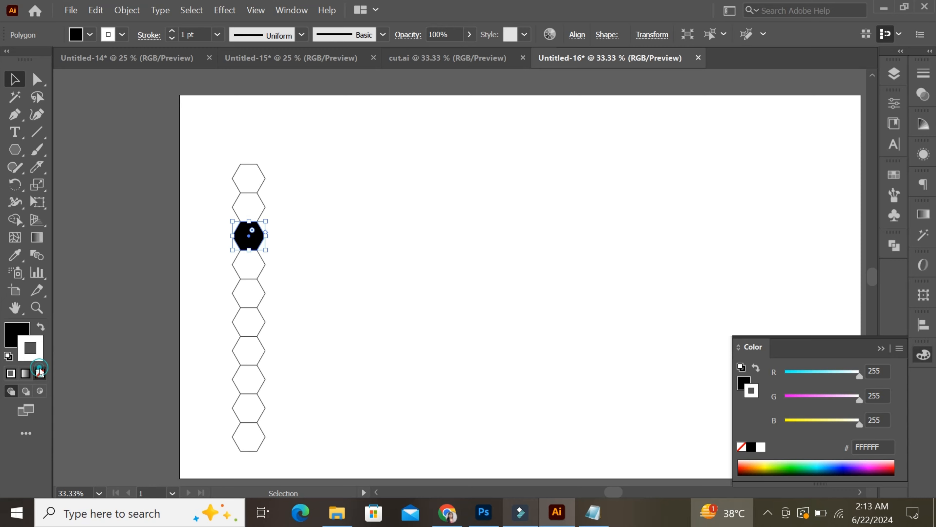
{"action": "left_click", "coordinate": [40, 374]}
{"action": "left_click", "coordinate": [306, 291]}
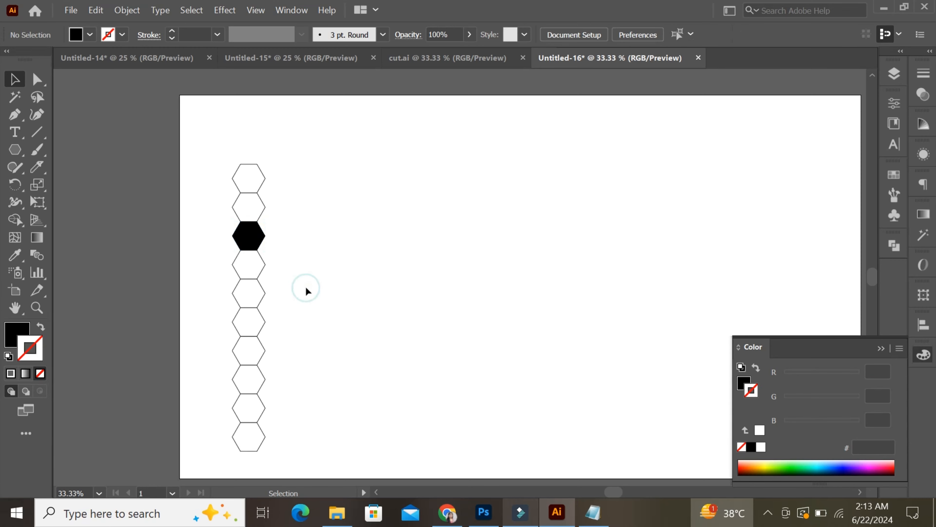
- Give the sixth and ninth hexagons of the column a black fill and no stroke
{"action": "left_click", "coordinate": [259, 330]}
{"action": "left_click", "coordinate": [40, 326]}
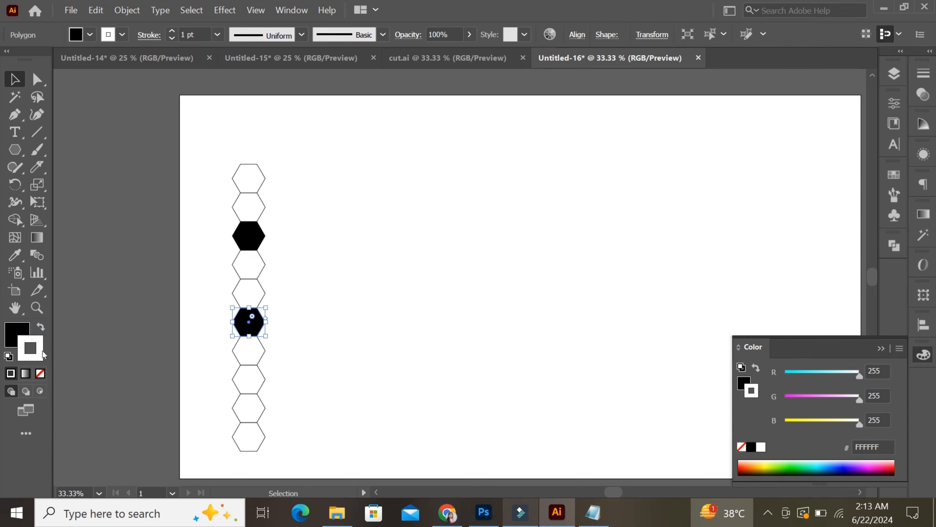
{"action": "left_click", "coordinate": [40, 373]}
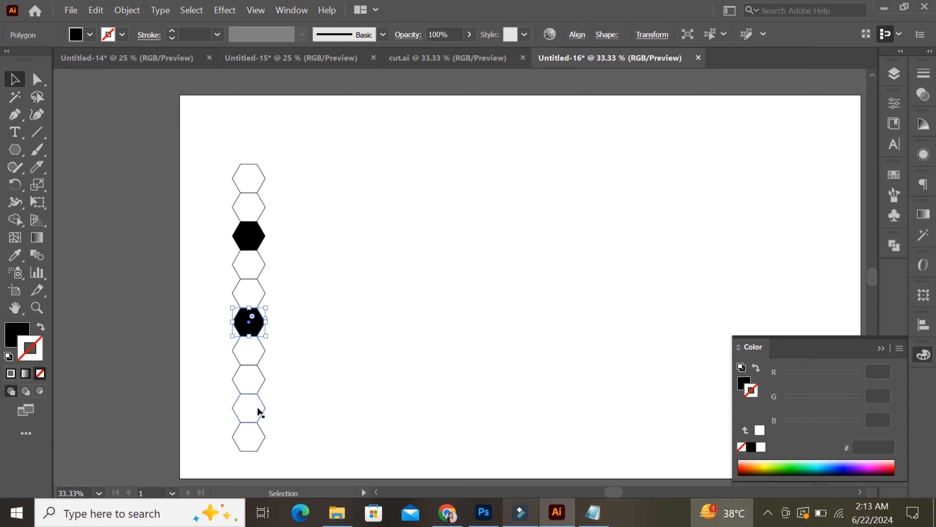
{"action": "left_click", "coordinate": [257, 419]}
{"action": "left_click", "coordinate": [38, 327]}
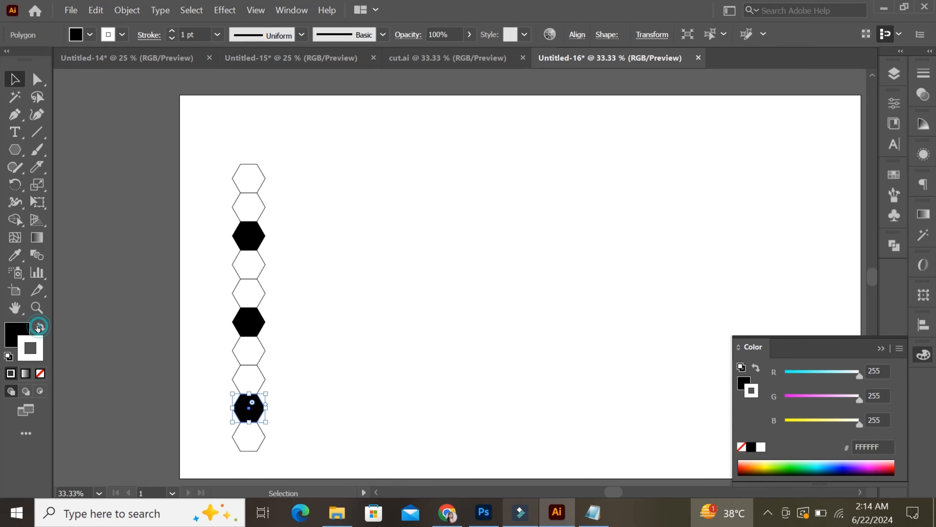
{"action": "left_click", "coordinate": [43, 374]}
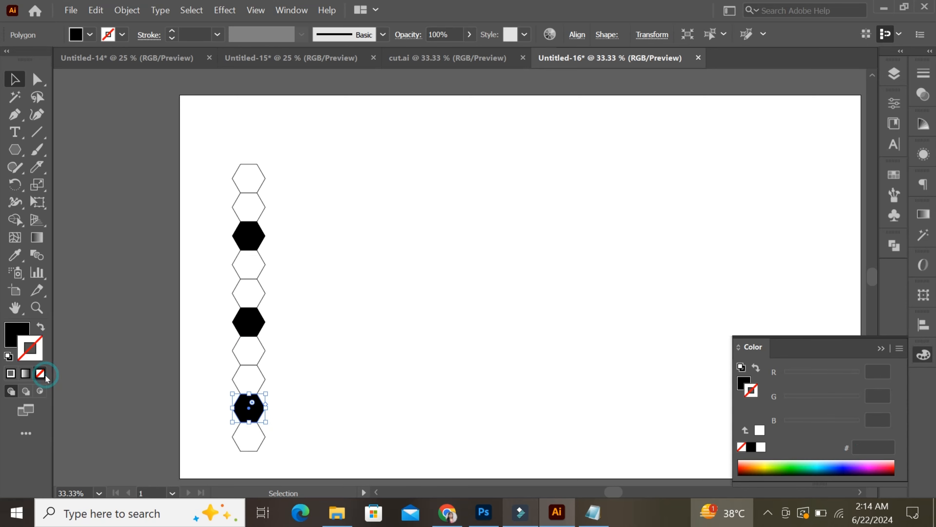
{"action": "left_click", "coordinate": [357, 253]}
{"action": "left_click", "coordinate": [891, 348]}
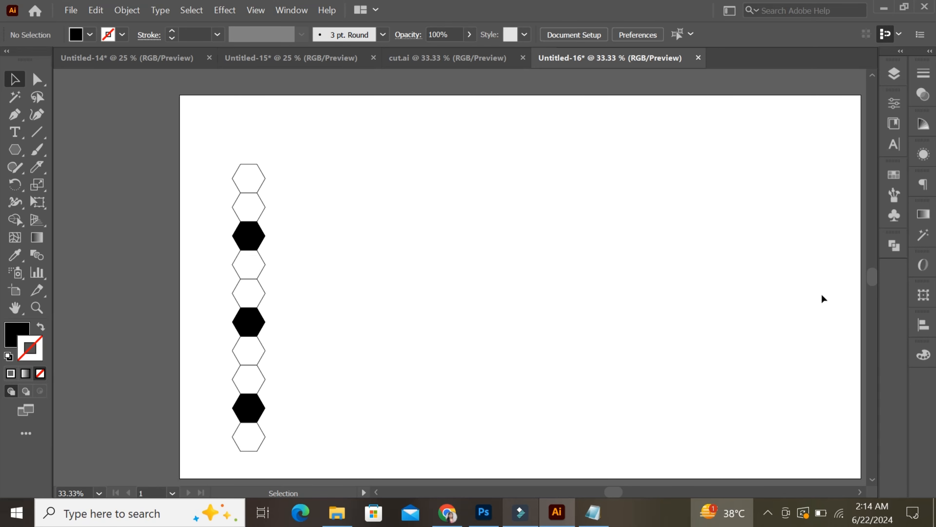
- Enlarge the whole hexagon column to nearly the full artboard height and position it near the artboard's left edge
{"action": "left_click_drag", "start_coordinate": [199, 140], "coordinate": [282, 465]}
{"action": "left_click_drag", "start_coordinate": [244, 403], "coordinate": [225, 382]}
{"action": "left_click_drag", "start_coordinate": [247, 442], "coordinate": [267, 476]}
{"action": "left_click_drag", "start_coordinate": [224, 418], "coordinate": [259, 439]}
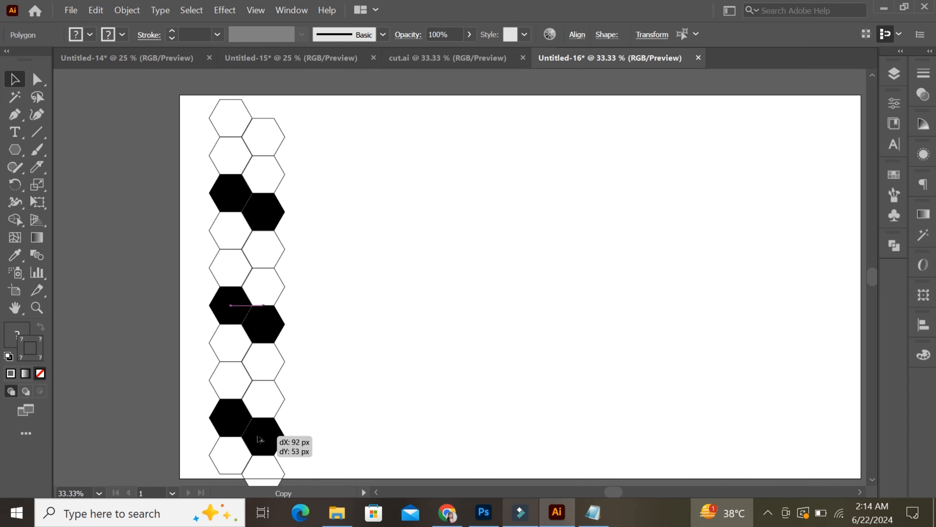
{"action": "left_click_drag", "start_coordinate": [260, 439], "coordinate": [260, 439]}
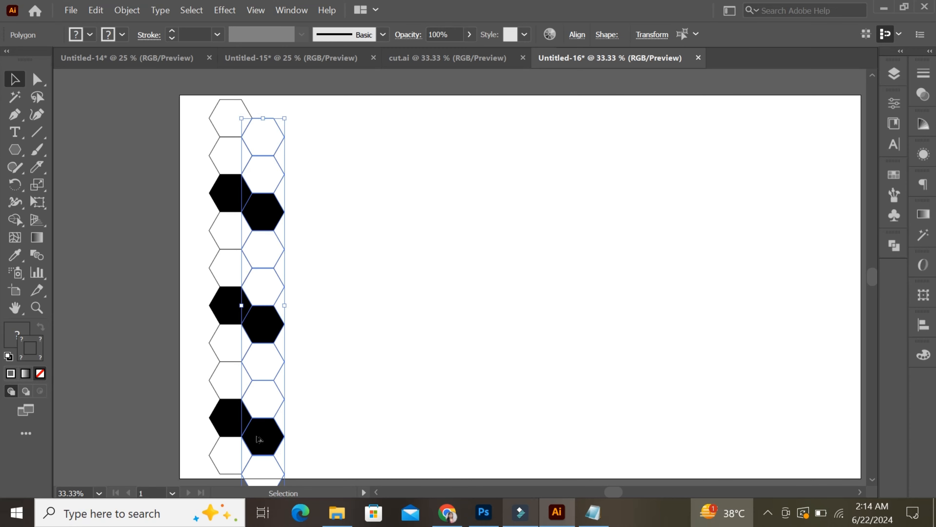
{"action": "left_click", "coordinate": [132, 157]}
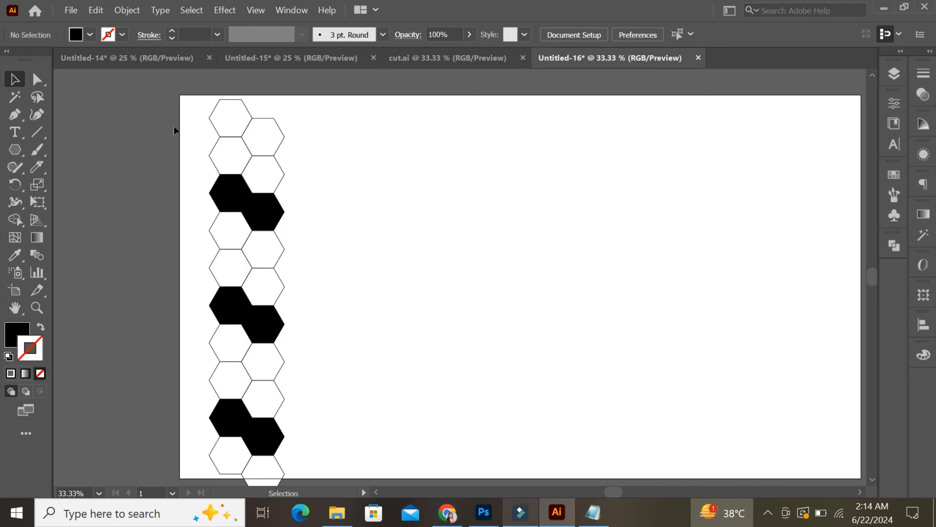
{"action": "left_click_drag", "start_coordinate": [162, 97], "coordinate": [295, 443]}
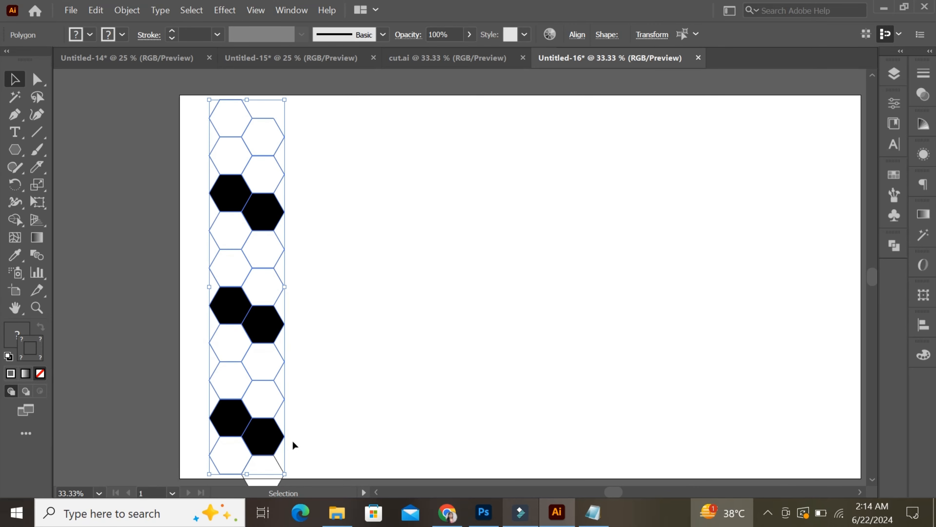
{"action": "key", "text": "ctrl+z"}
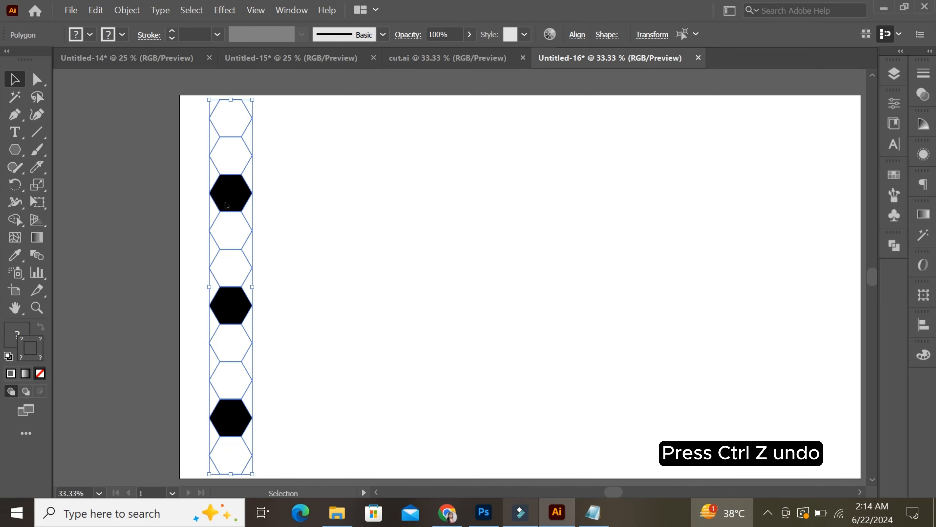
- Duplicate the column about 91 px to the right and 158 px down so the copy interlocks with the original hexagons
{"action": "left_click_drag", "start_coordinate": [229, 209], "coordinate": [260, 299]}
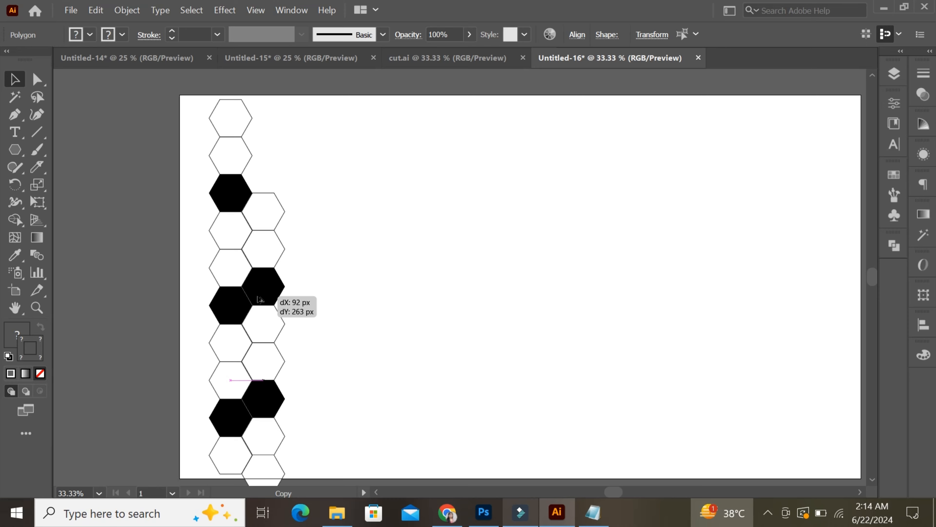
{"action": "left_click_drag", "start_coordinate": [261, 298], "coordinate": [260, 263]}
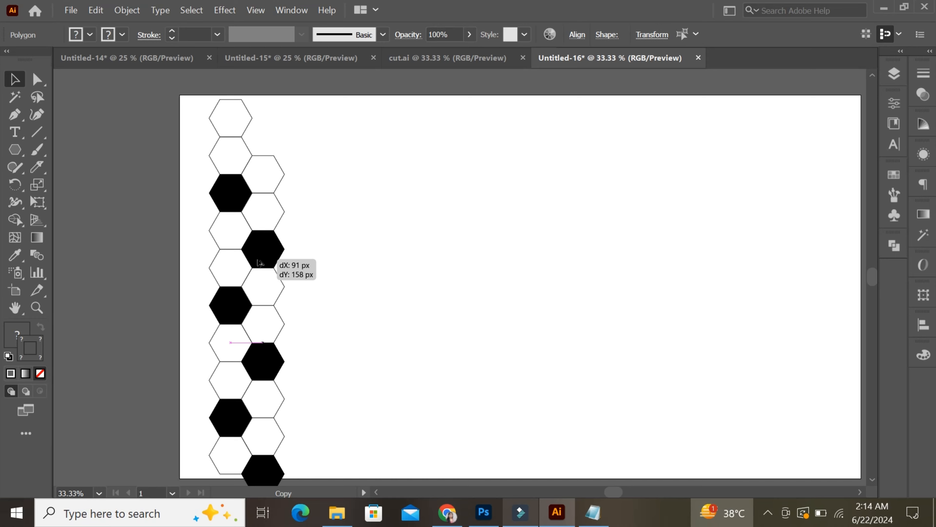
{"action": "left_click_drag", "start_coordinate": [260, 263], "coordinate": [260, 263]}
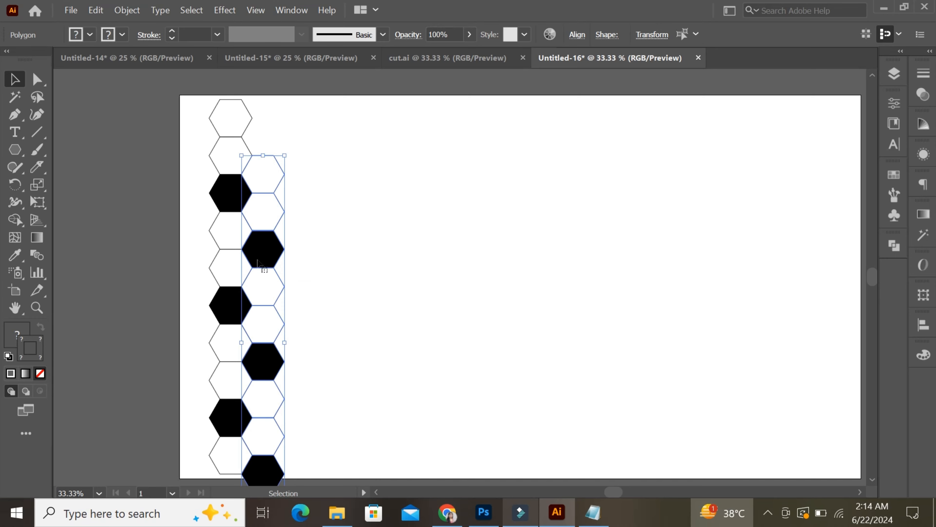
{"action": "left_click", "coordinate": [329, 254]}
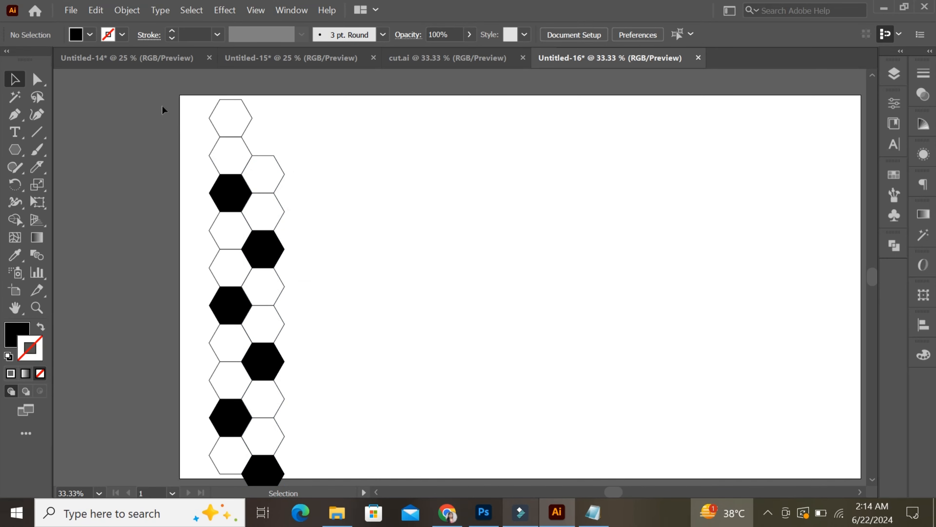
- Duplicate the two interlocking columns horizontally to the right and repeat the copy until ten pairs span the artboard
{"action": "left_click_drag", "start_coordinate": [163, 107], "coordinate": [319, 458]}
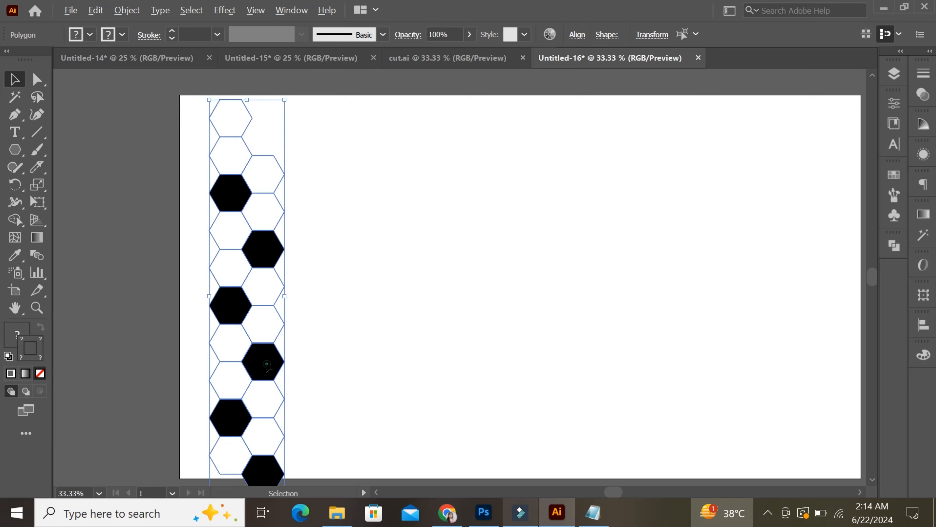
{"action": "left_click_drag", "start_coordinate": [267, 365], "coordinate": [333, 367]}
{"action": "key", "text": "ctrl+d"}
{"action": "key", "text": "ctrl+d"}
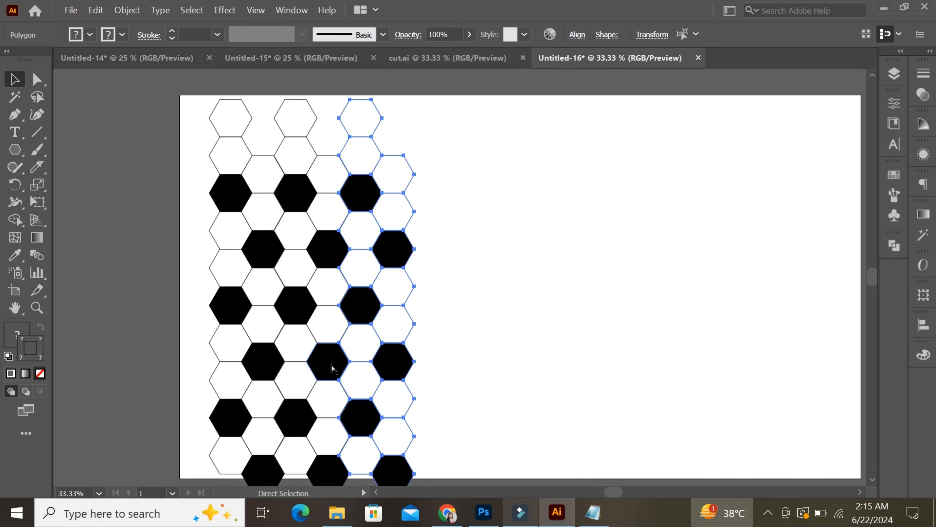
{"action": "key", "text": "ctrl+d"}
{"action": "key", "text": "ctrl+d"}
{"action": "key", "text": "ctrl+d"}
{"action": "key", "text": "ctrl+d"}
{"action": "key", "text": "ctrl+d"}
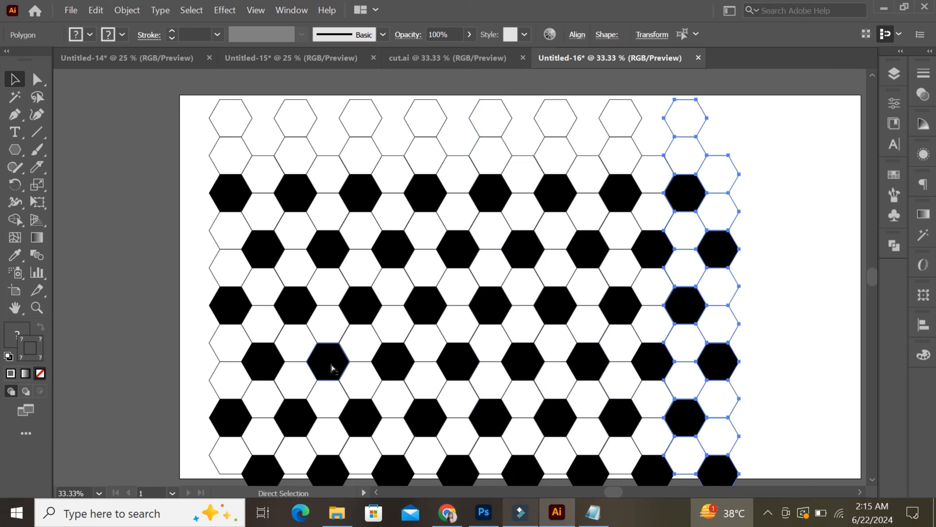
{"action": "key", "text": "ctrl+d"}
{"action": "key", "text": "ctrl+minus"}
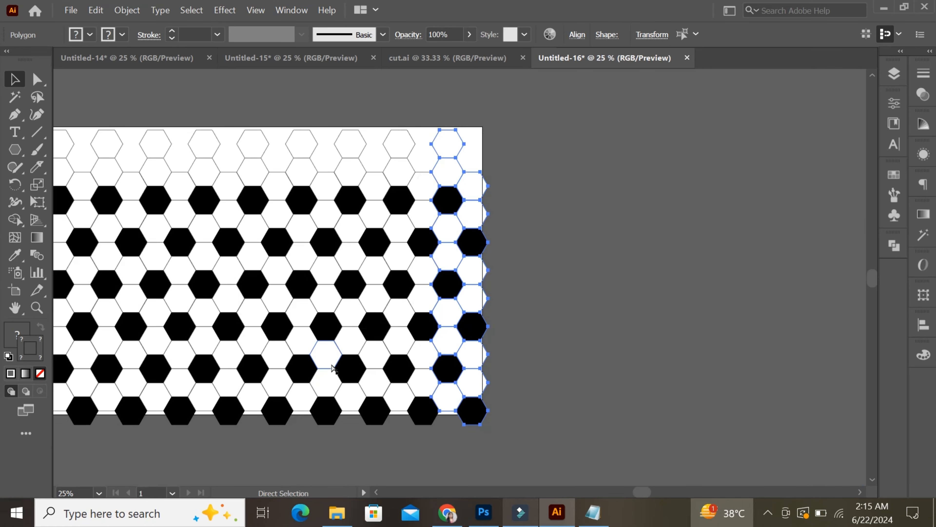
- Save the whole hexagon pattern as the dynamic movie-clip symbol New Symbol 1 and delete the artwork from the artboard
{"action": "key", "text": "ctrl+a"}
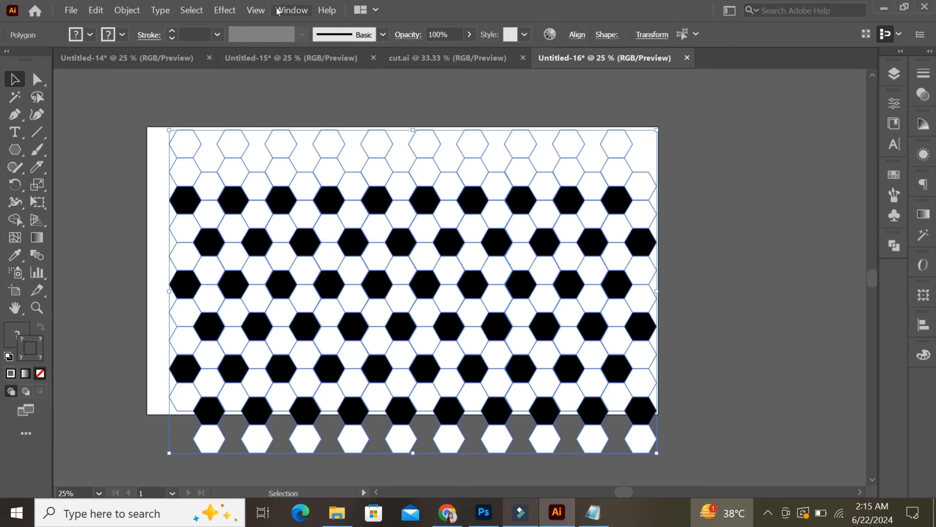
{"action": "left_click", "coordinate": [291, 10]}
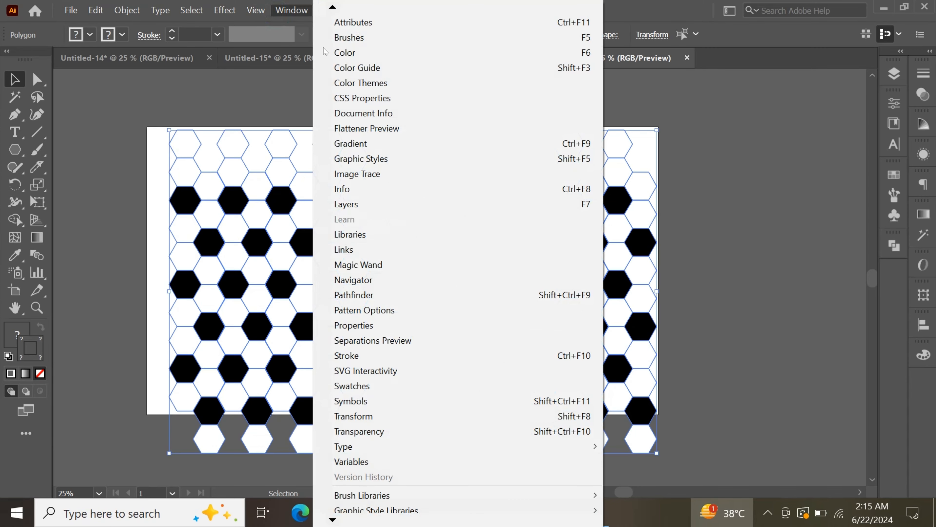
{"action": "left_click", "coordinate": [352, 400]}
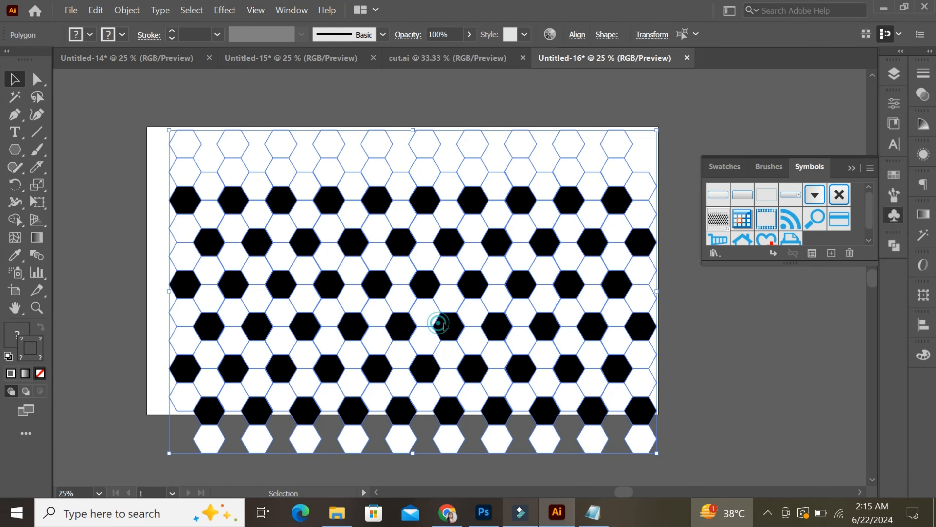
{"action": "left_click_drag", "start_coordinate": [440, 326], "coordinate": [795, 238]}
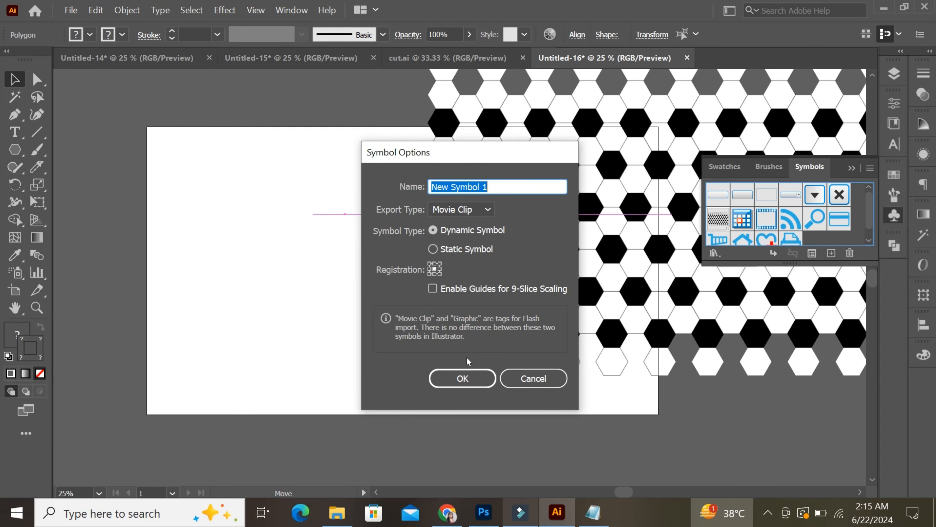
{"action": "left_click", "coordinate": [472, 380]}
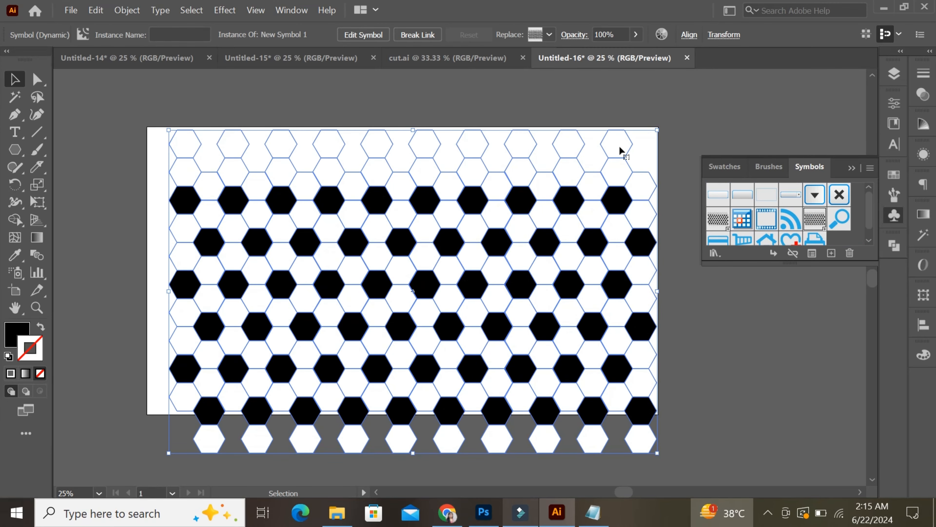
{"action": "key", "text": "Delete"}
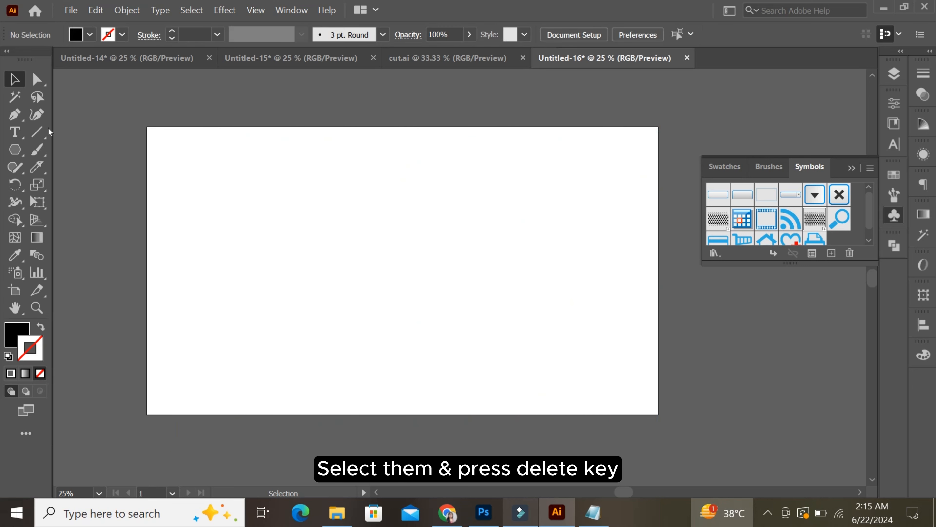
- Draw a black circle without stroke, centre it vertically on the artboard and enlarge it to about three quarters of the artboard height
{"action": "key", "text": "ctrl+equal"}
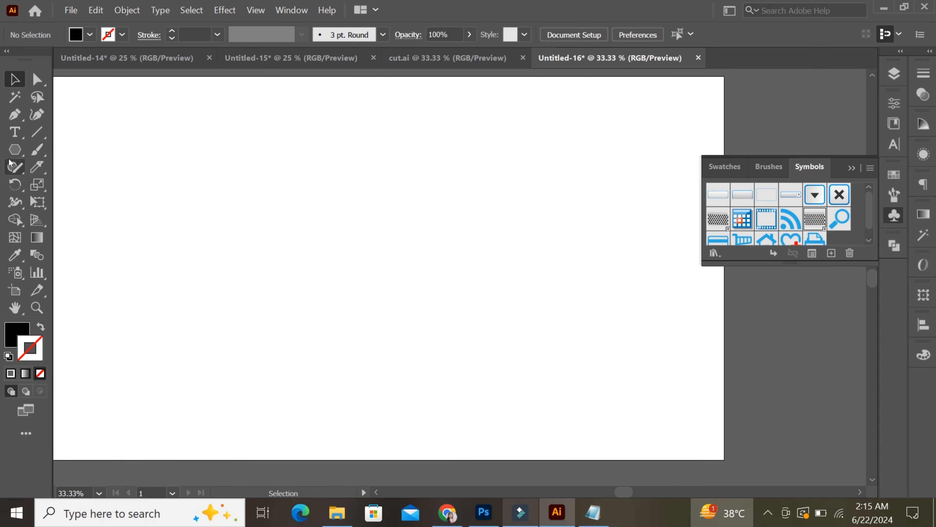
{"action": "left_click", "coordinate": [13, 152]}
{"action": "left_click", "coordinate": [81, 185]}
{"action": "left_click_drag", "start_coordinate": [351, 203], "coordinate": [406, 329]}
{"action": "key", "text": "v"}
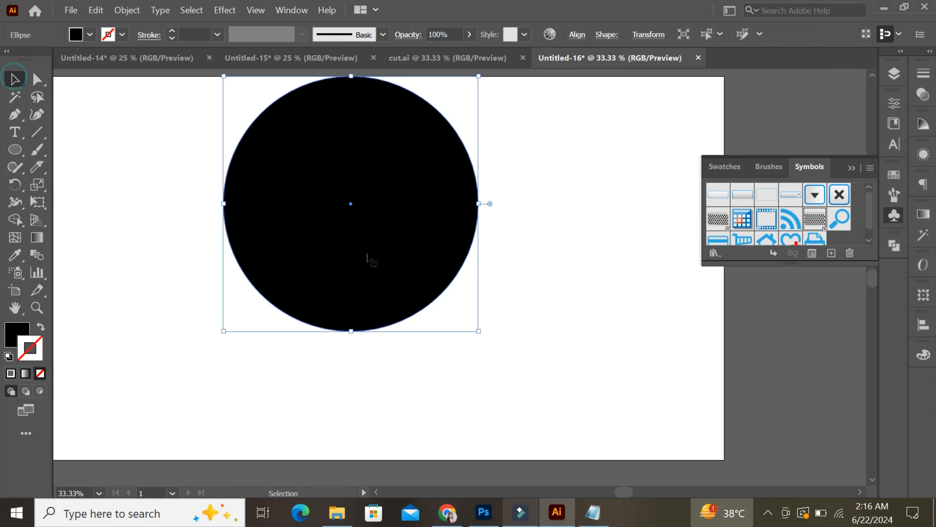
{"action": "left_click_drag", "start_coordinate": [388, 254], "coordinate": [389, 319]}
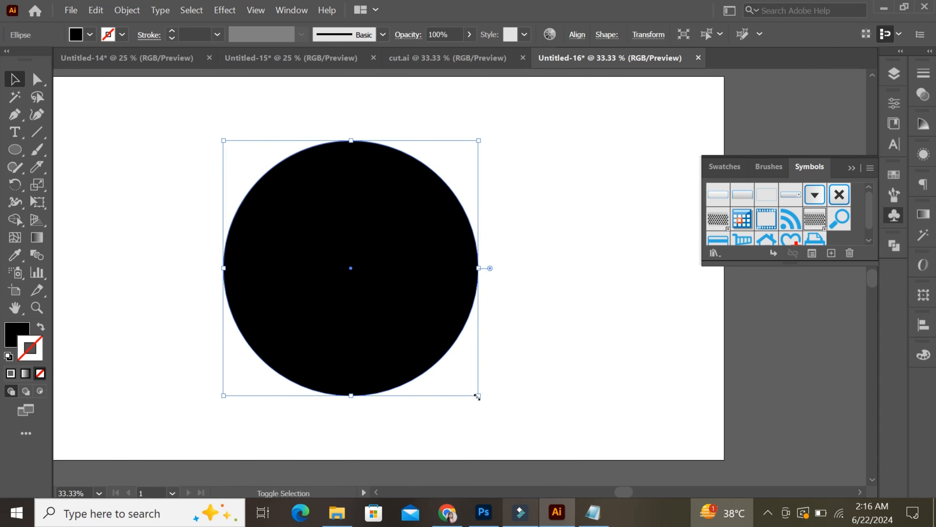
{"action": "left_click_drag", "start_coordinate": [476, 394], "coordinate": [498, 436]}
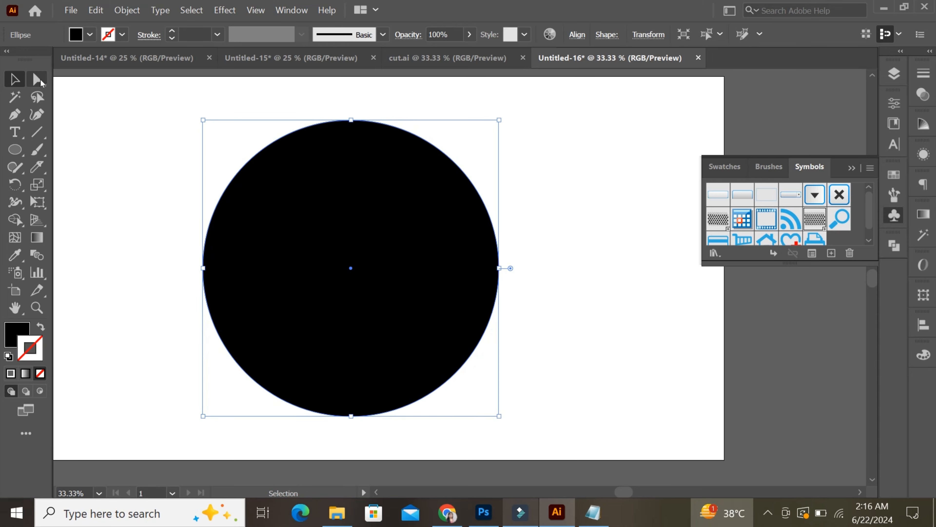
- Delete the circle's right anchor point to leave only its left half
{"action": "left_click", "coordinate": [38, 79]}
{"action": "left_click_drag", "start_coordinate": [544, 323], "coordinate": [490, 258]}
{"action": "key", "text": "Delete"}
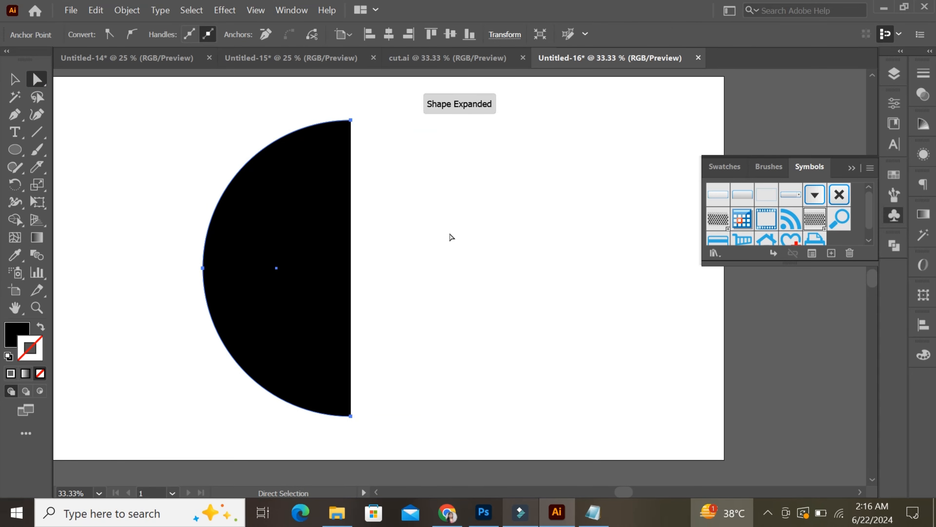
- Apply a 3D Revolve effect to the half circle from the Right Edge, with rotation angles of -2°, -4° and 7°
{"action": "left_click", "coordinate": [227, 11]}
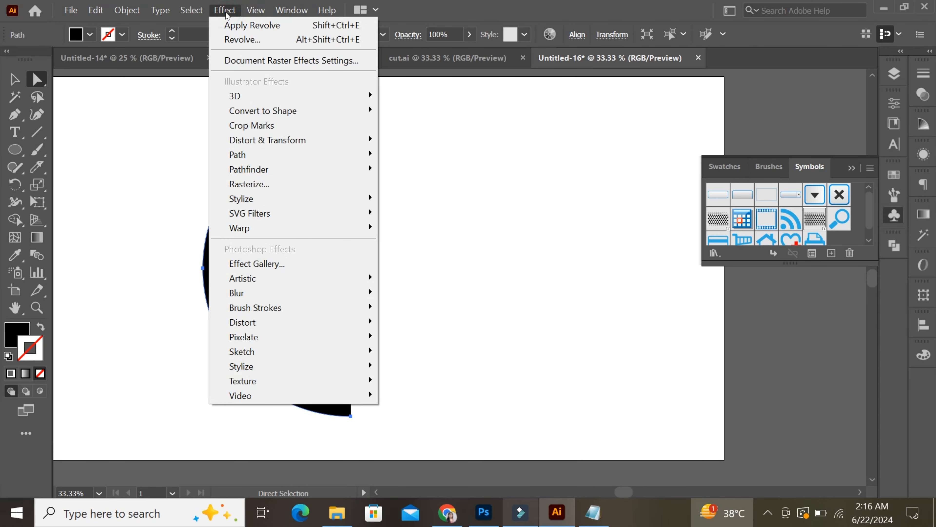
{"action": "mouse_move", "coordinate": [245, 96]}
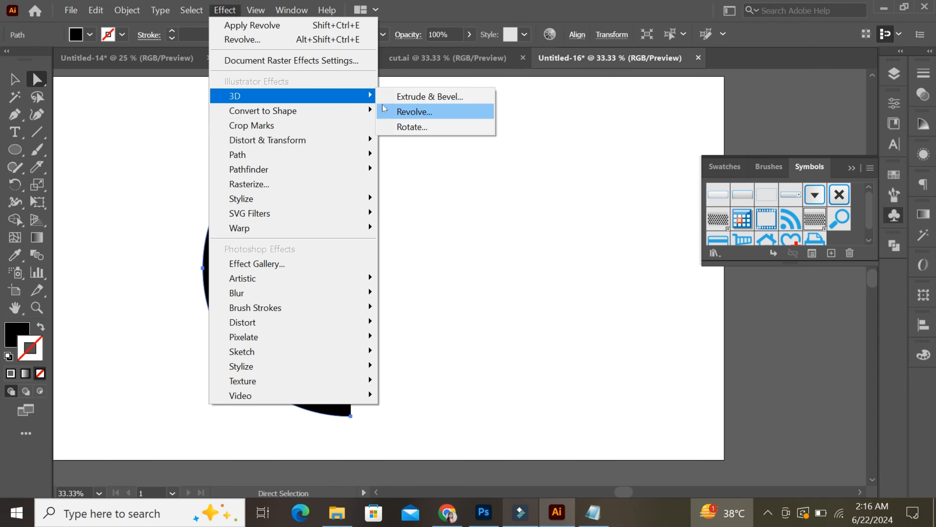
{"action": "left_click", "coordinate": [386, 111]}
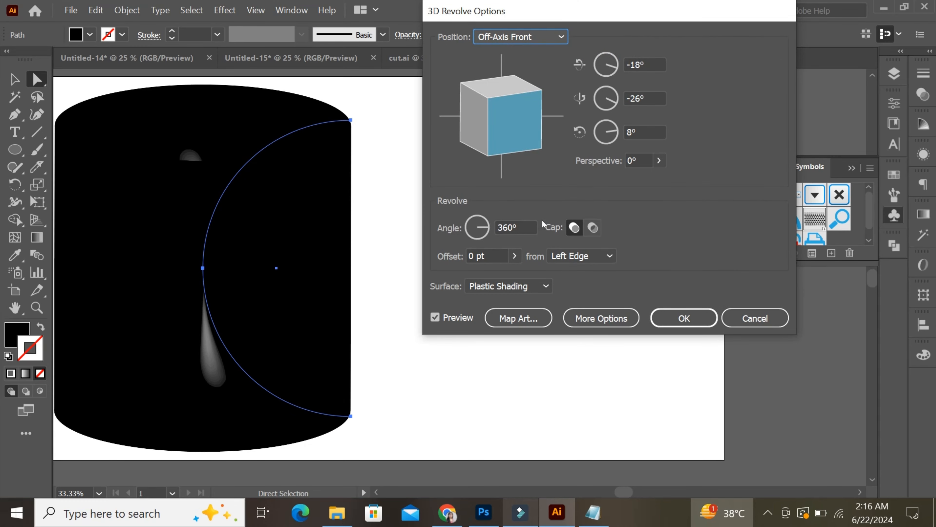
{"action": "left_click", "coordinate": [606, 257]}
{"action": "left_click", "coordinate": [599, 289]}
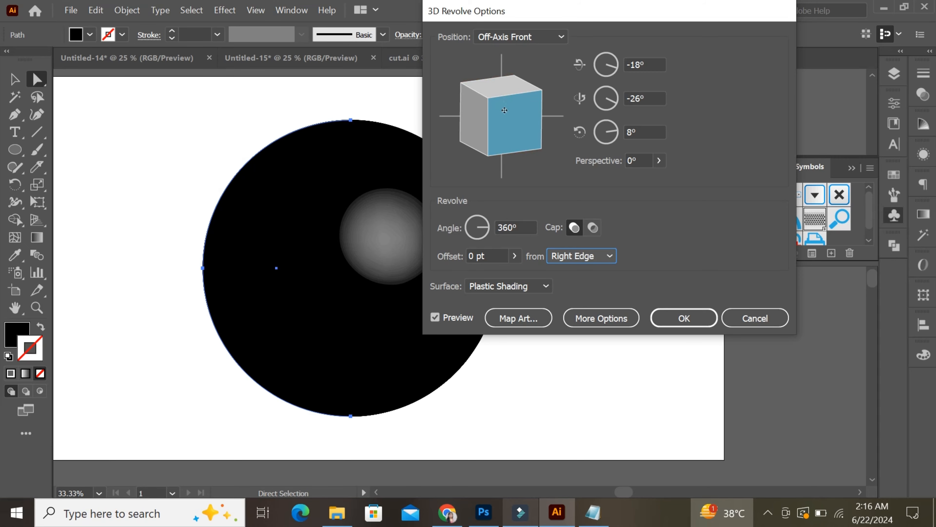
{"action": "left_click_drag", "start_coordinate": [504, 110], "coordinate": [487, 103]}
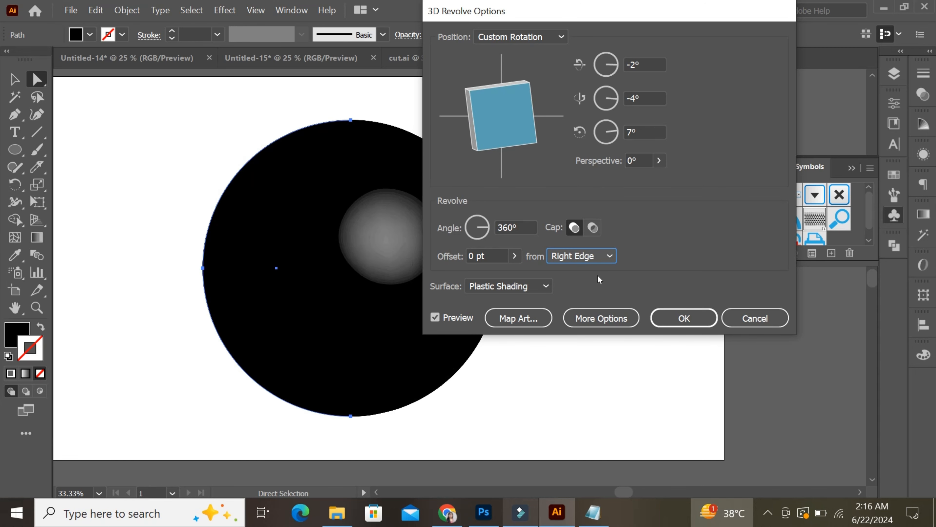
- Map New Symbol 1 onto the revolved sphere's surface with Invisible Geometry enabled
{"action": "left_click", "coordinate": [523, 318]}
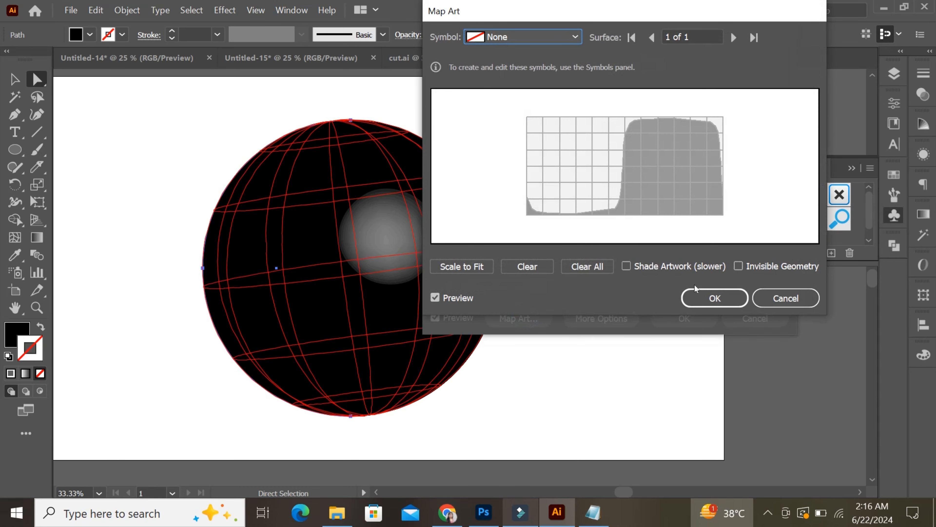
{"action": "left_click", "coordinate": [739, 267]}
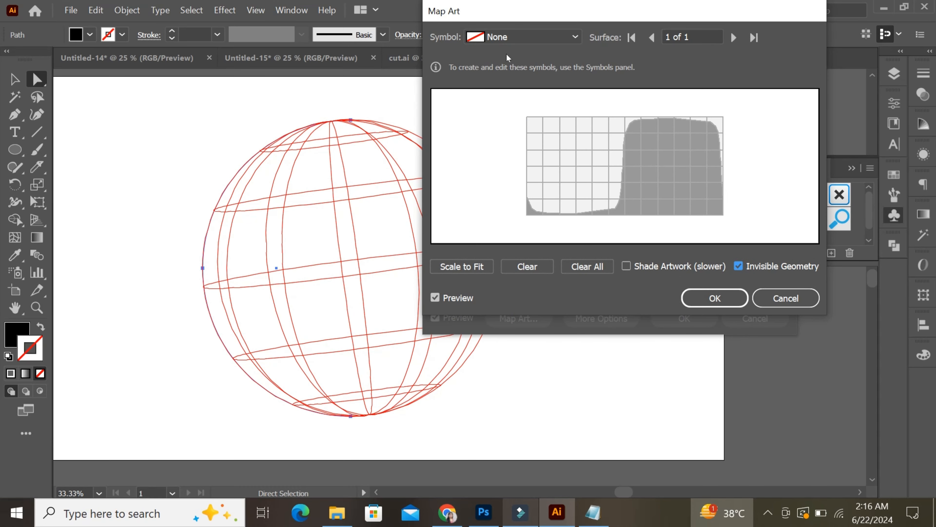
{"action": "left_click", "coordinate": [549, 37]}
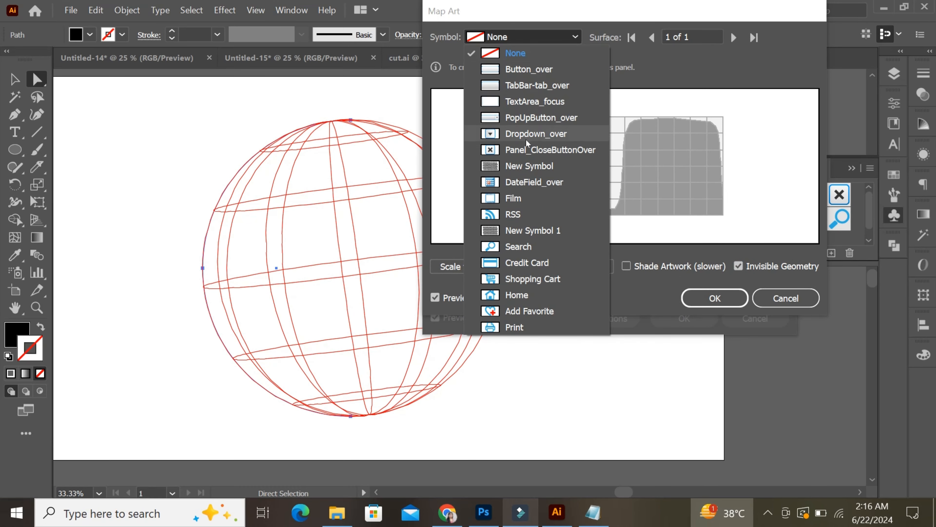
{"action": "left_click", "coordinate": [533, 232]}
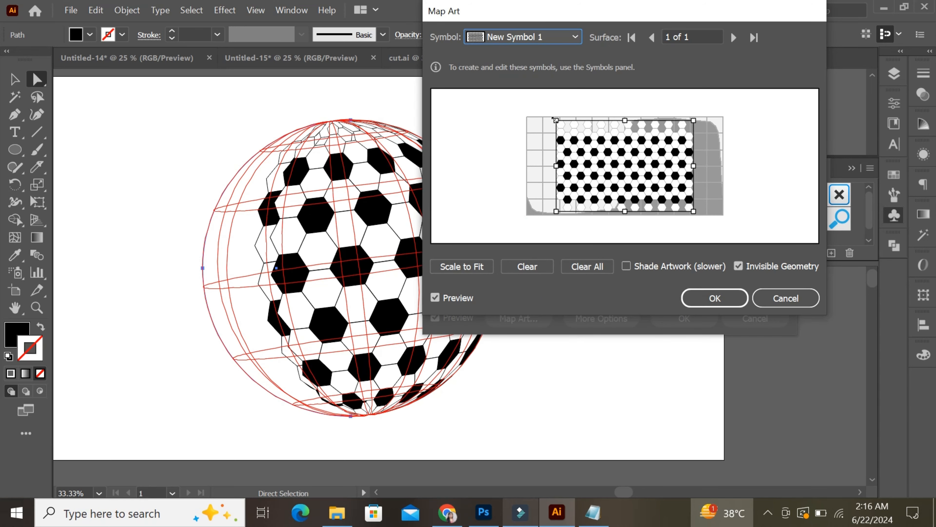
- Stretch and reposition the mapped hexagon artwork to cover the full surface grid, apply the revolve effect and collapse the Symbols panel
{"action": "left_click_drag", "start_coordinate": [555, 120], "coordinate": [530, 112]}
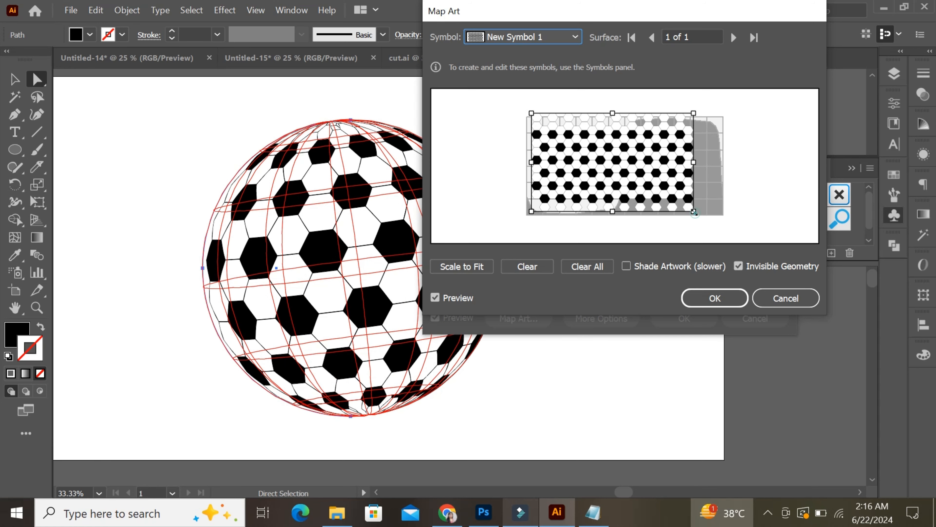
{"action": "left_click_drag", "start_coordinate": [694, 213], "coordinate": [716, 217]}
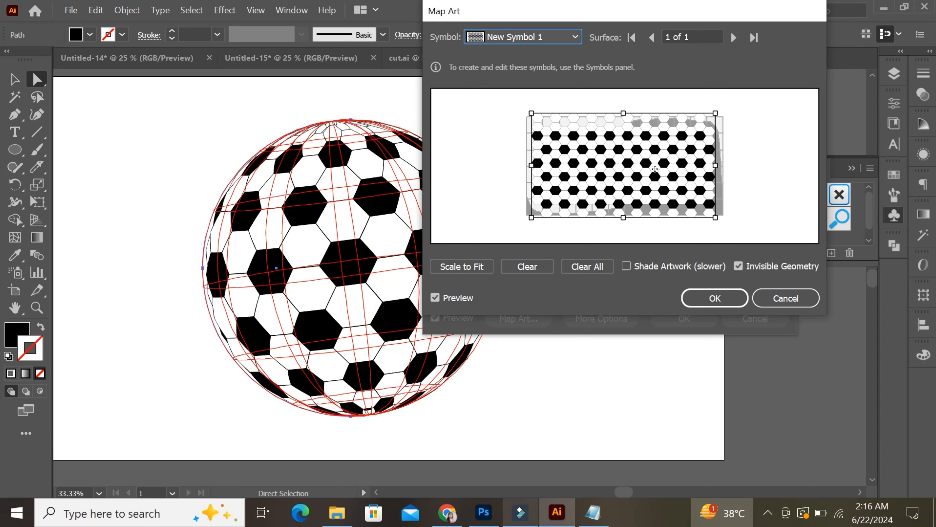
{"action": "left_click_drag", "start_coordinate": [655, 169], "coordinate": [657, 172]}
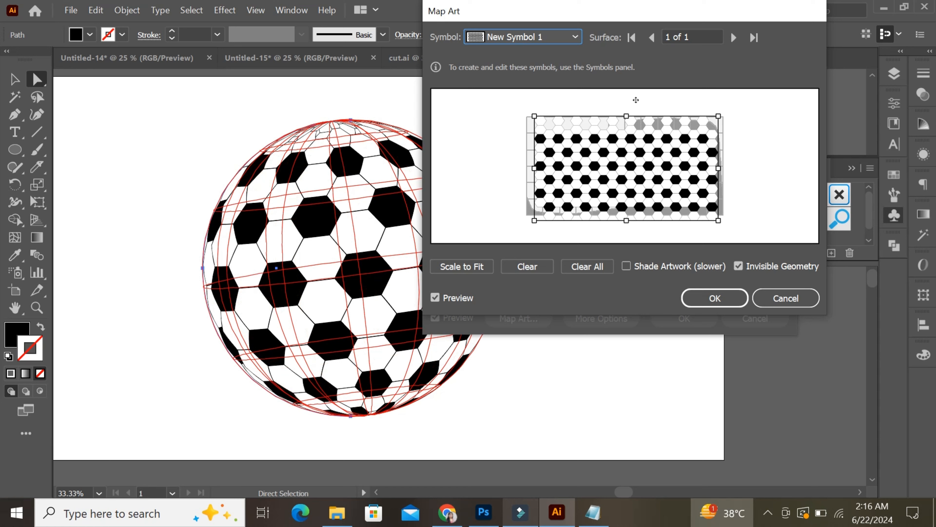
{"action": "left_click_drag", "start_coordinate": [613, 12], "coordinate": [702, 46]}
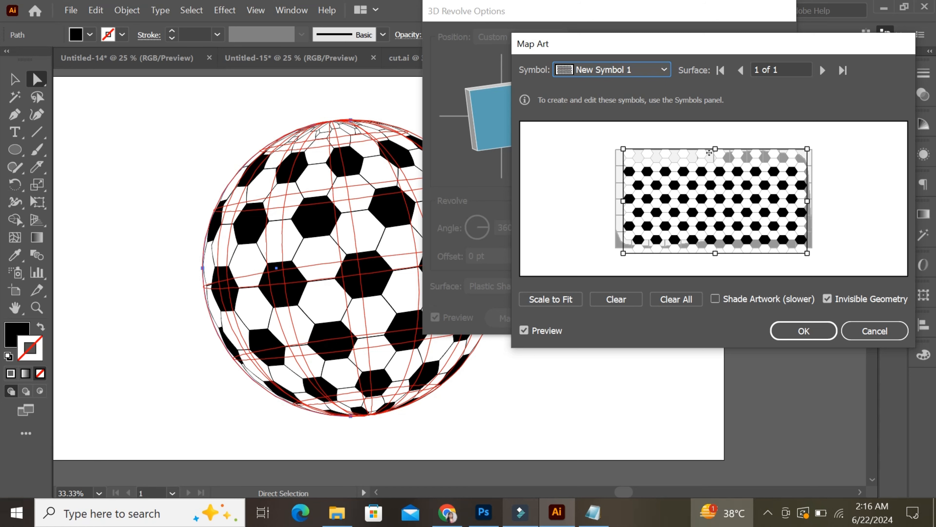
{"action": "left_click_drag", "start_coordinate": [623, 149], "coordinate": [615, 148]}
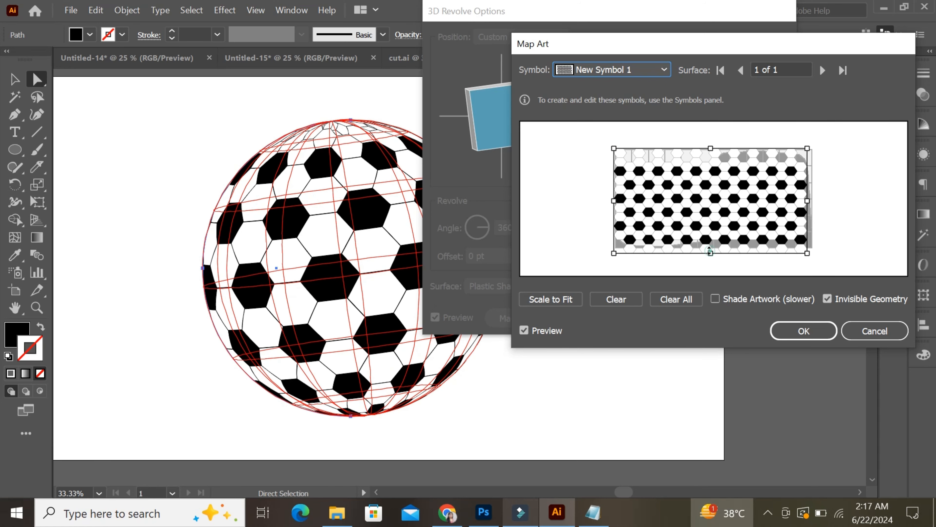
{"action": "left_click_drag", "start_coordinate": [710, 253], "coordinate": [710, 259]}
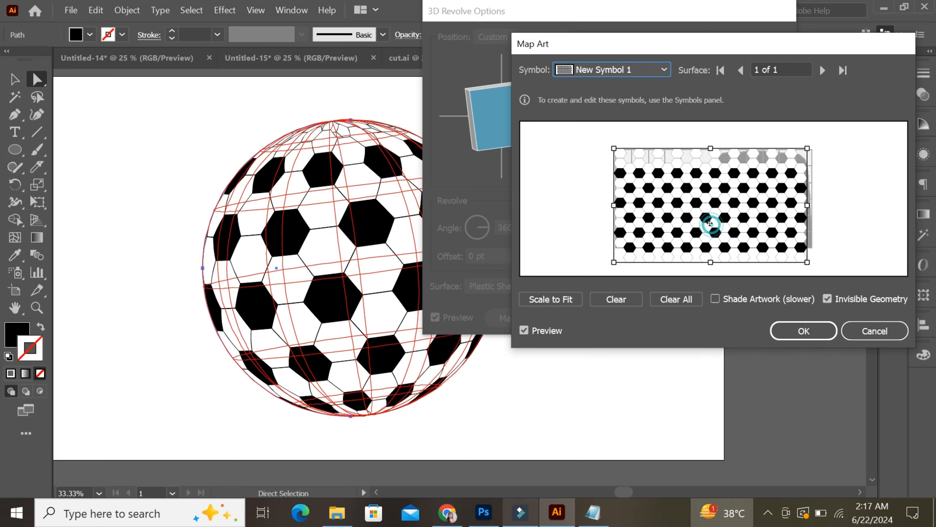
{"action": "left_click_drag", "start_coordinate": [711, 220], "coordinate": [714, 217]}
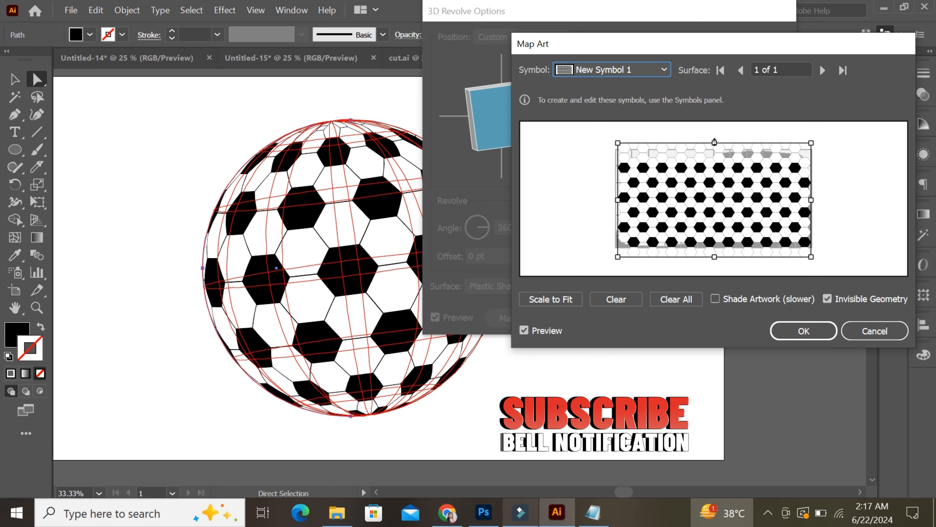
{"action": "left_click_drag", "start_coordinate": [714, 145], "coordinate": [714, 137]}
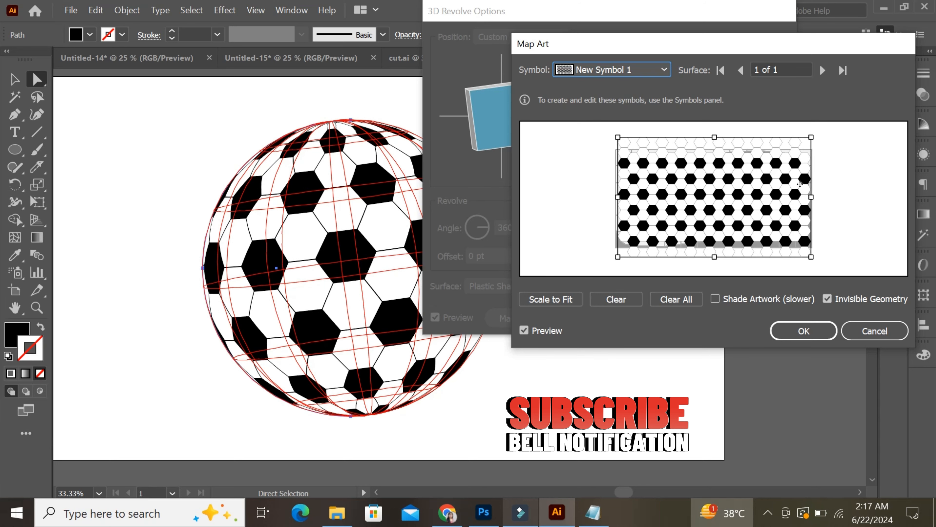
{"action": "left_click_drag", "start_coordinate": [811, 197], "coordinate": [814, 198]}
{"action": "left_click_drag", "start_coordinate": [758, 209], "coordinate": [755, 207]}
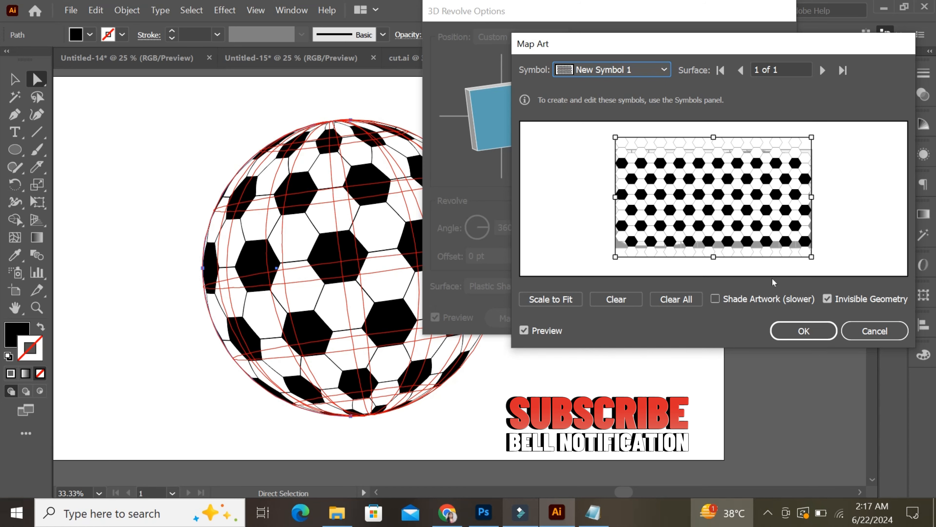
{"action": "left_click", "coordinate": [793, 334]}
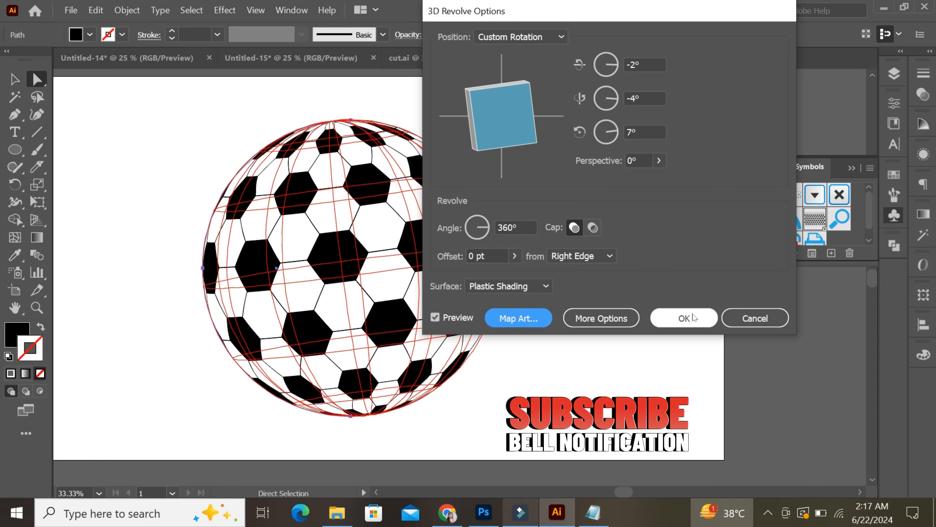
{"action": "left_click", "coordinate": [692, 316]}
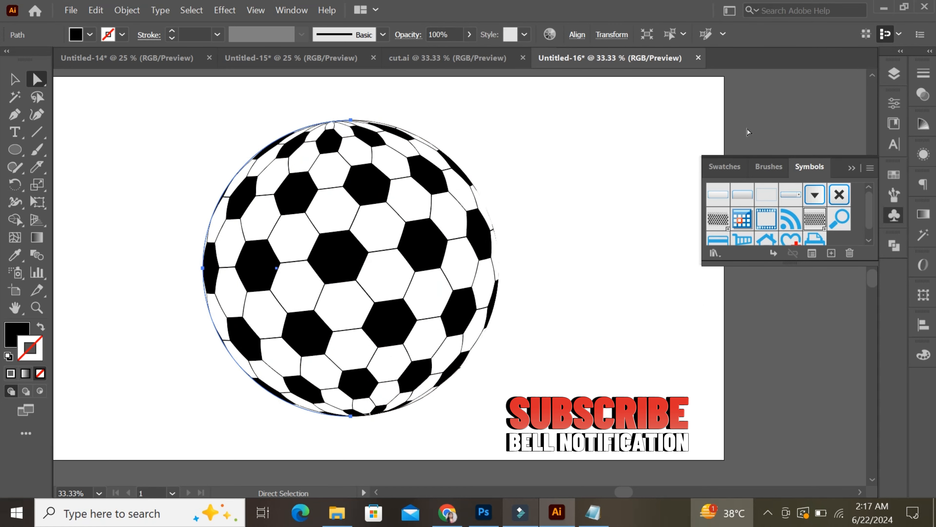
{"action": "left_click", "coordinate": [851, 169]}
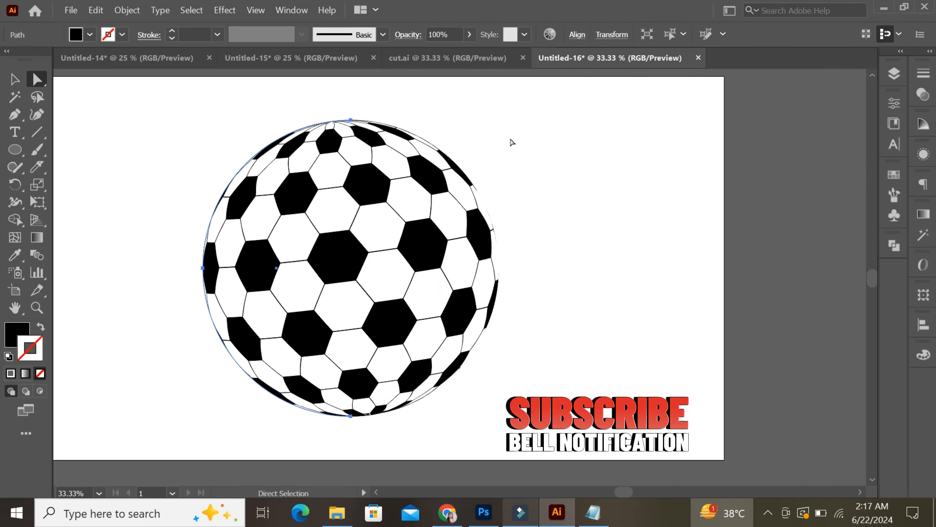
- Expand the appearance of the football sphere into editable artwork
{"action": "left_click", "coordinate": [17, 78]}
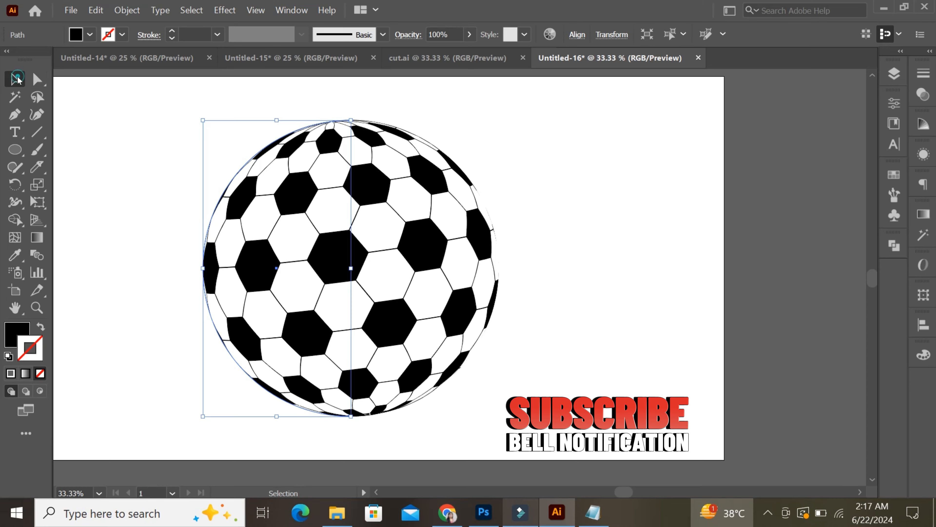
{"action": "left_click", "coordinate": [144, 143]}
{"action": "left_click_drag", "start_coordinate": [144, 143], "coordinate": [530, 437]}
{"action": "left_click", "coordinate": [127, 10]}
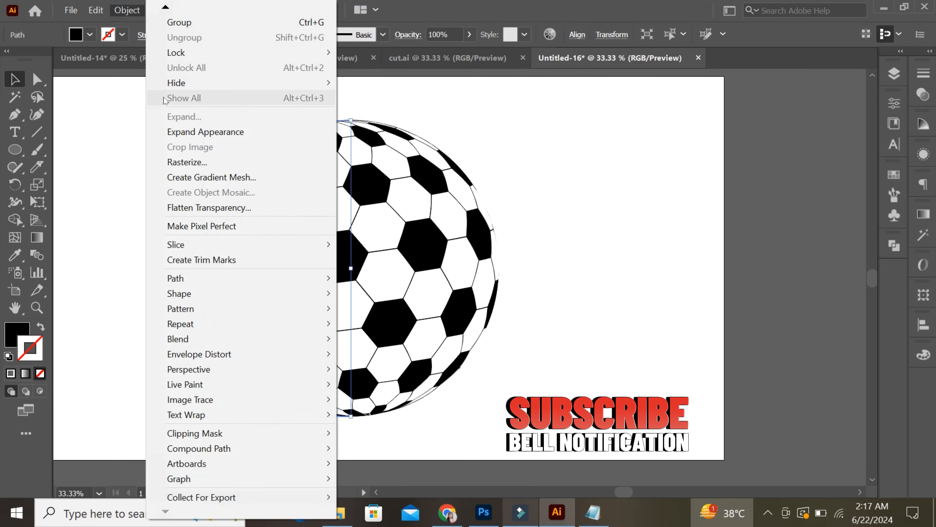
{"action": "left_click", "coordinate": [179, 131]}
{"action": "left_click", "coordinate": [617, 253]}
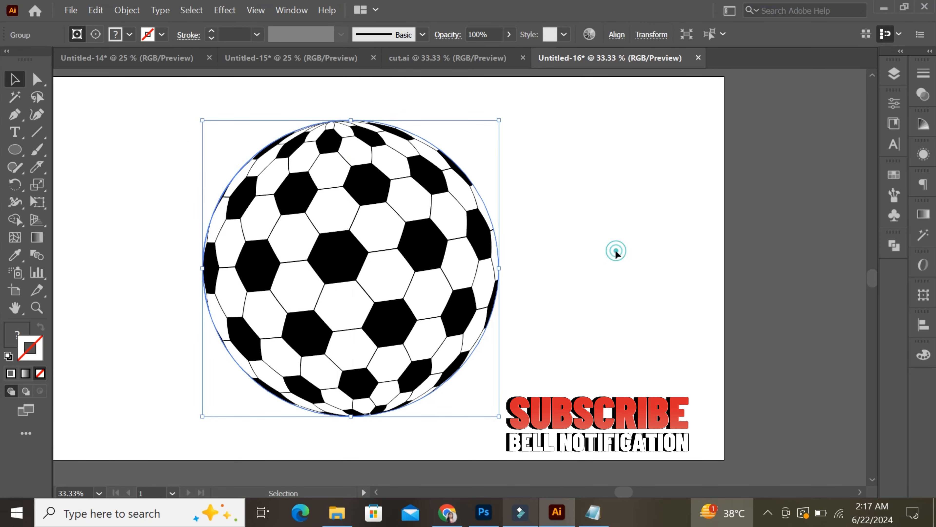
- Enlarge the expanded football slightly about its centre and deselect it
{"action": "left_click_drag", "start_coordinate": [121, 147], "coordinate": [515, 453]}
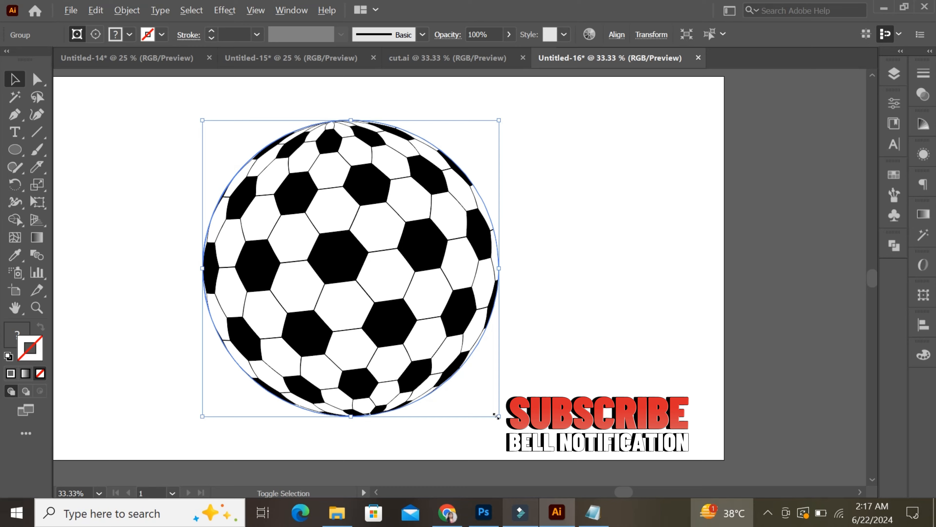
{"action": "mouse_move", "coordinate": [496, 416]}
{"action": "left_mouse_down"}
{"action": "mouse_move", "coordinate": [477, 399]}
{"action": "mouse_move", "coordinate": [500, 422]}
{"action": "left_mouse_up"}
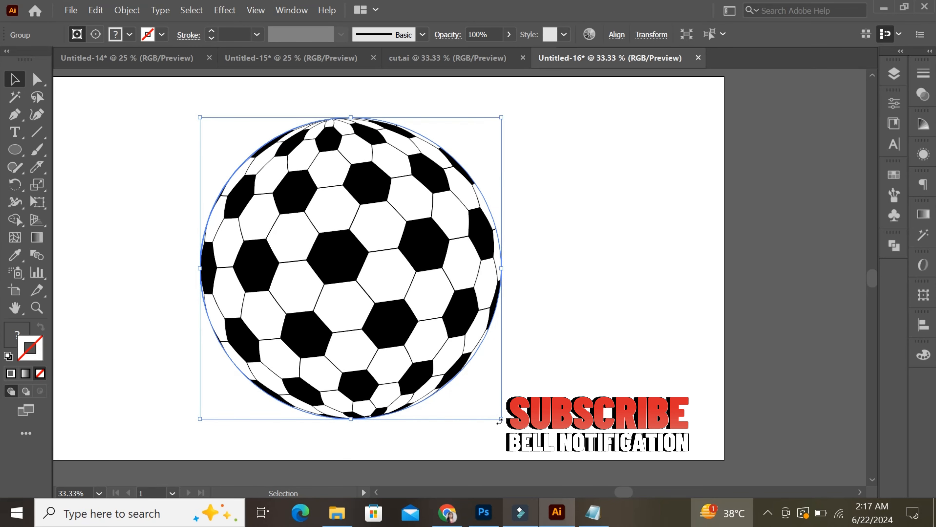
{"action": "left_click", "coordinate": [598, 377]}
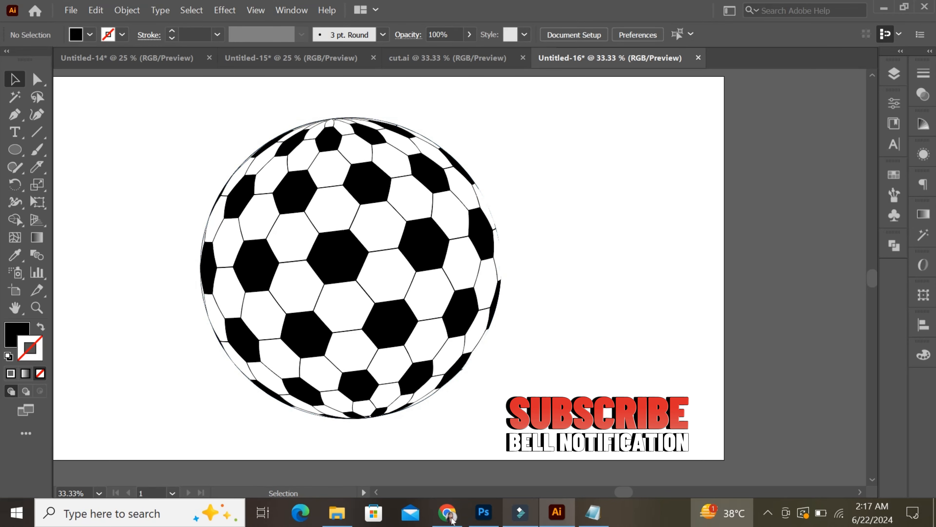